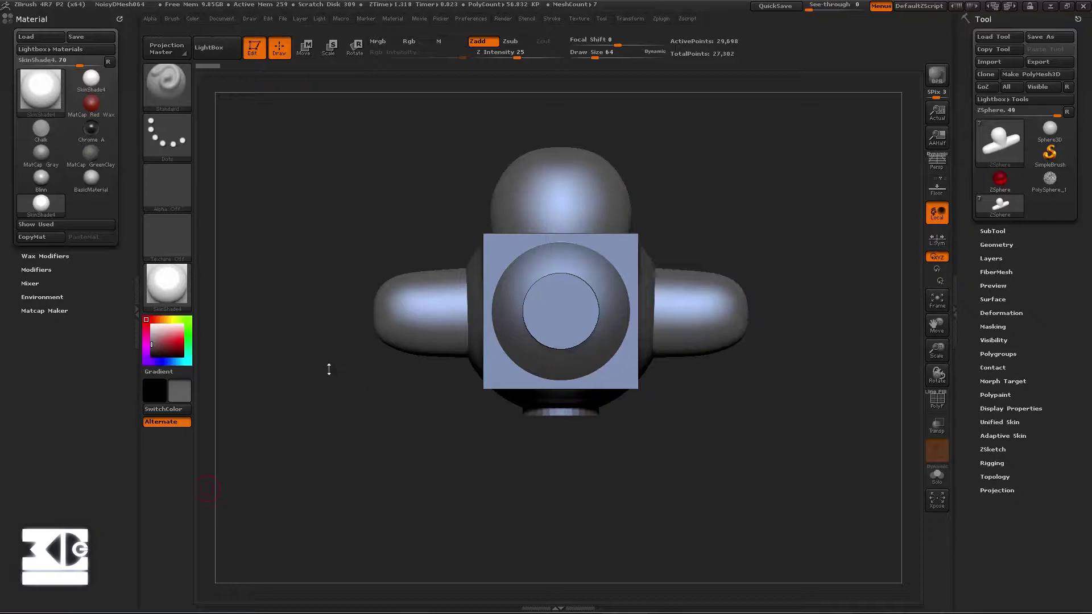
- Expand the tray beneath the canvas and examine the cylinder and ZSphere entries in the subtool list
click(481, 606)
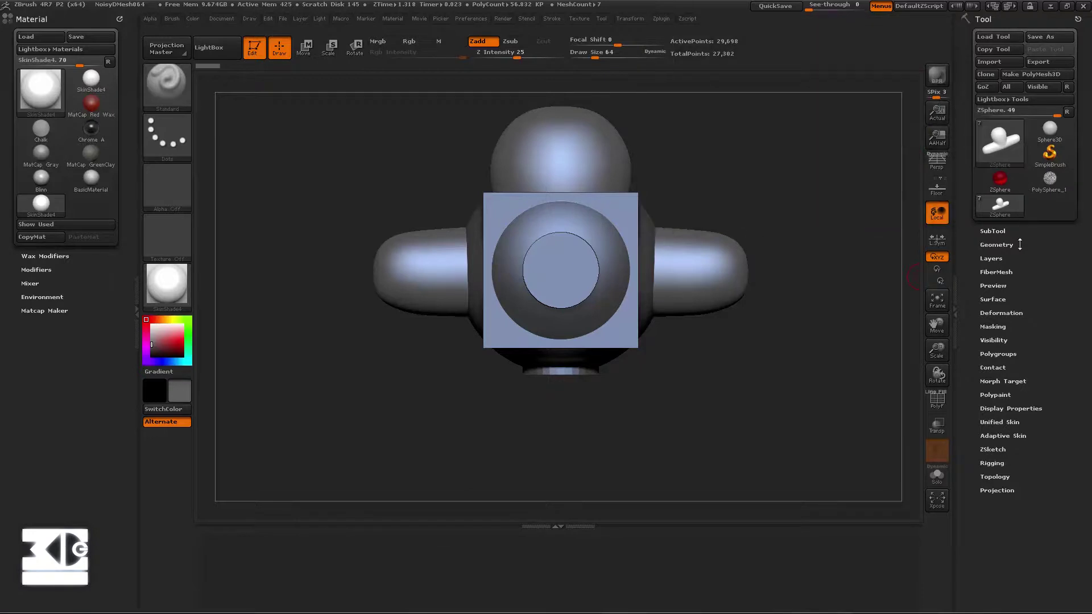
click(992, 231)
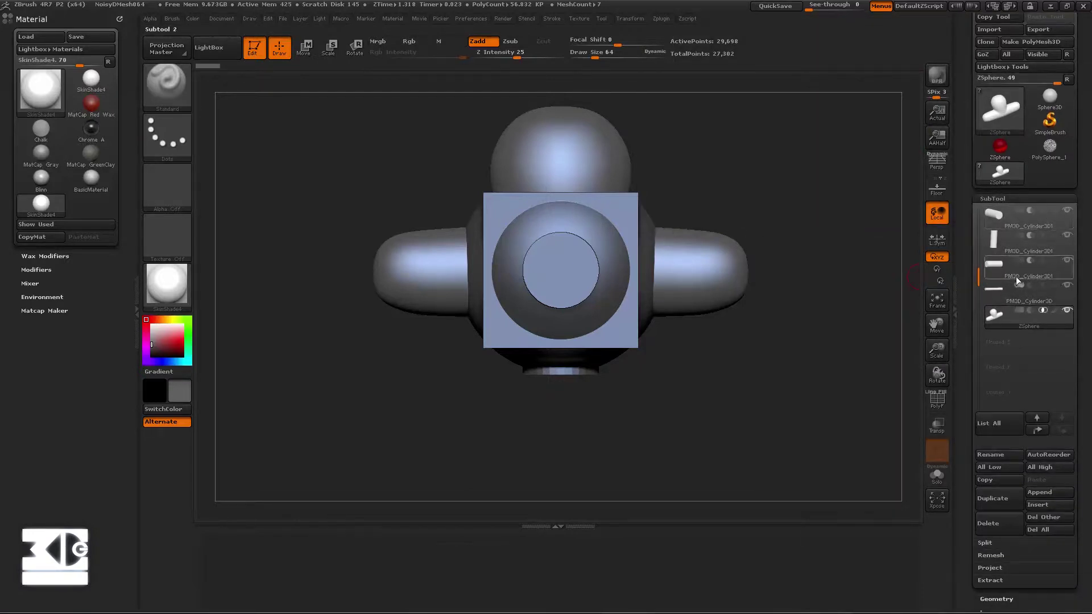
click(1012, 222)
click(999, 241)
click(994, 214)
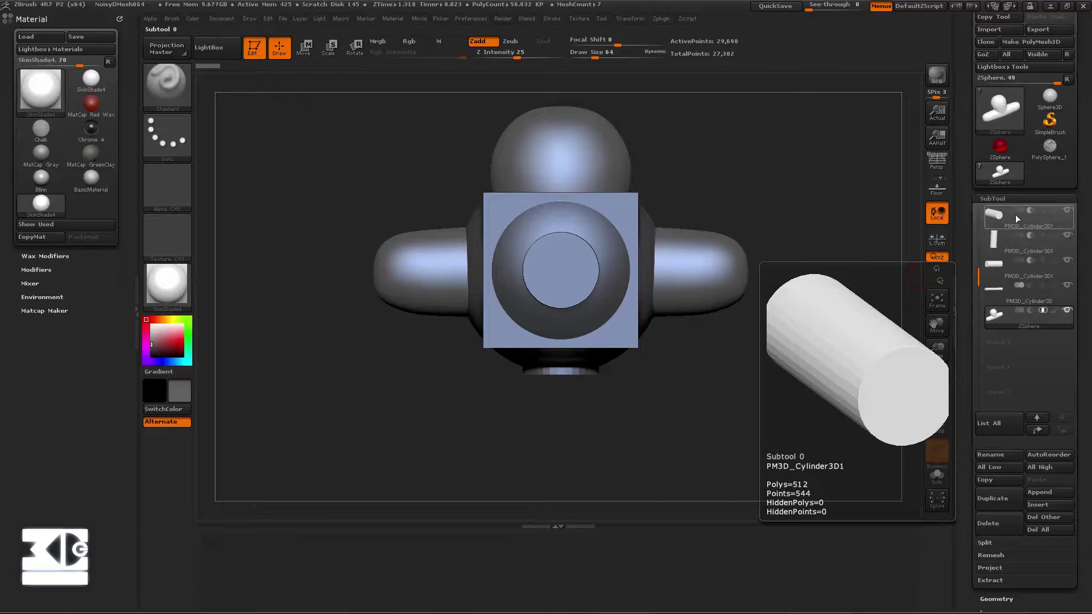
click(1019, 251)
click(1012, 228)
click(1010, 295)
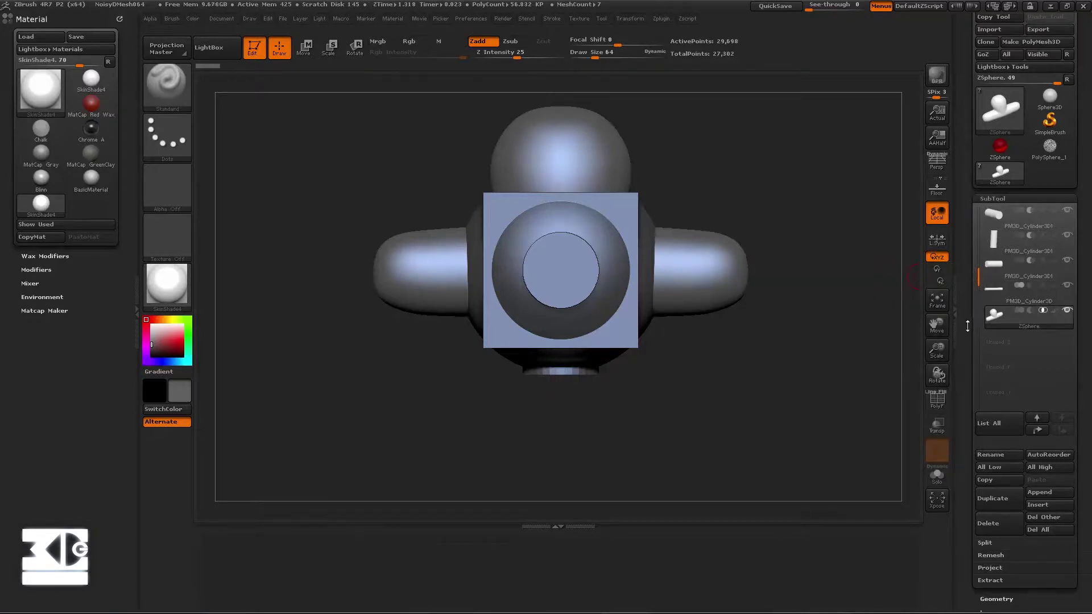
- Review the subtool commands, from Rename, Duplicate, Append and Delete down to Split, Remesh, Project and Extract
drag(978, 310, 966, 244)
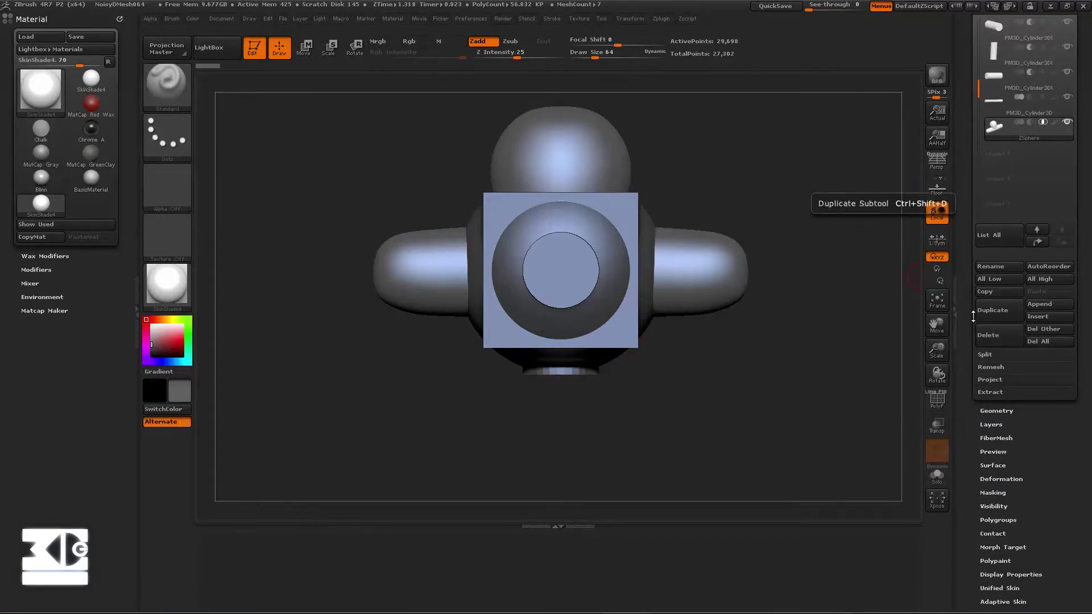
drag(968, 318, 964, 291)
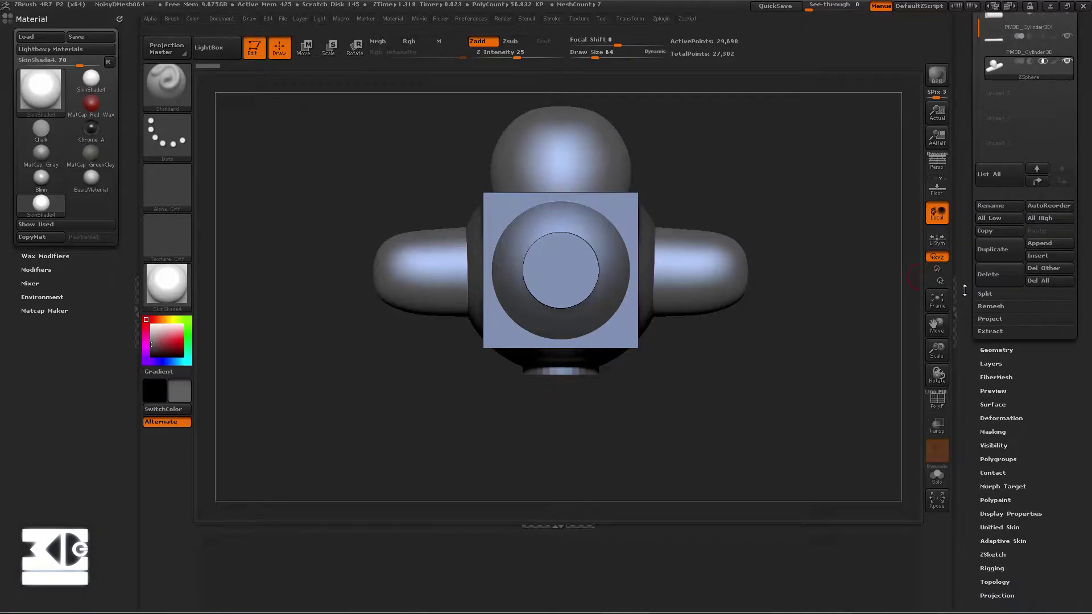
drag(967, 346, 961, 304)
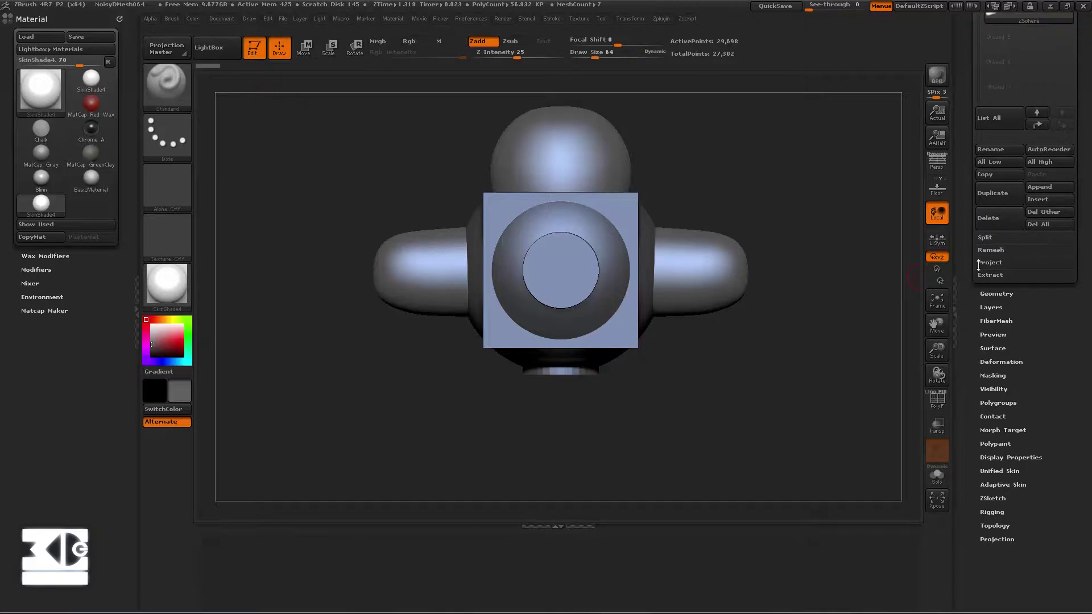
drag(964, 244, 969, 355)
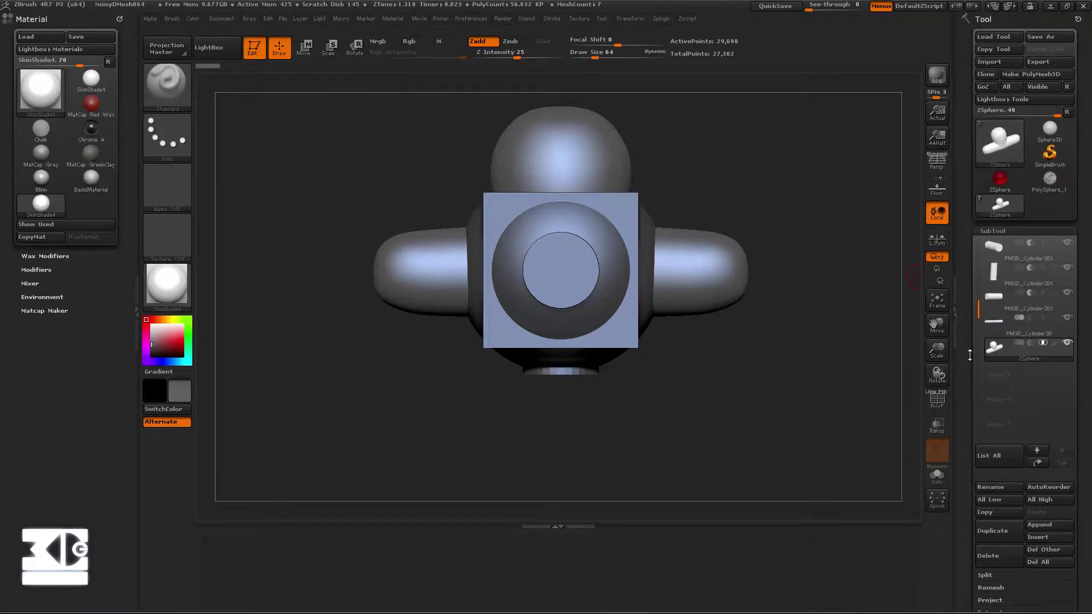
click(984, 232)
- Examine the active tool's Geometry, Layers, Preview and Surface settings one after another
click(987, 244)
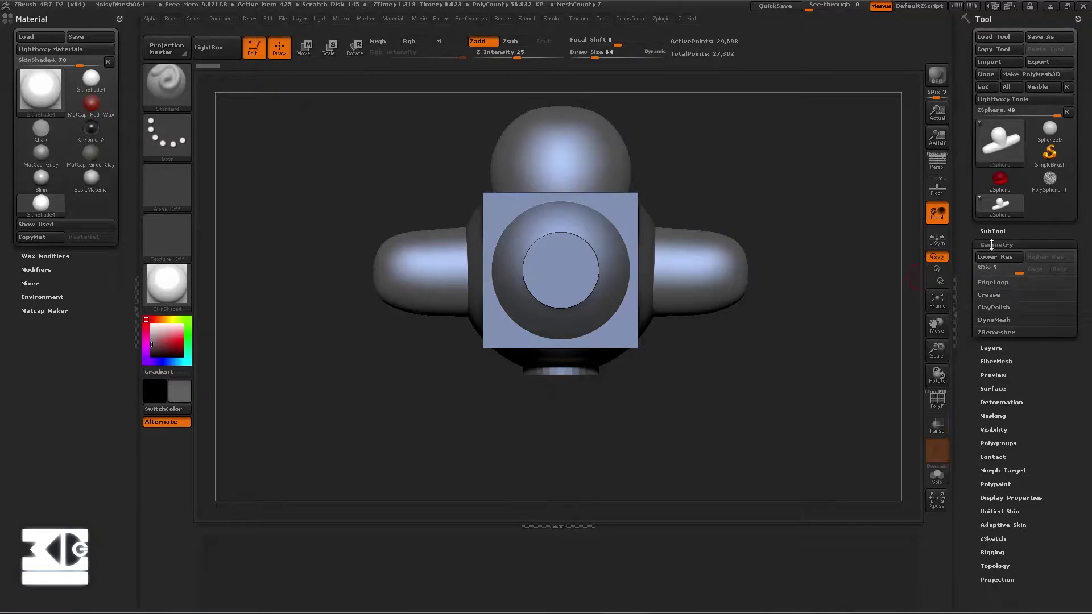
click(992, 244)
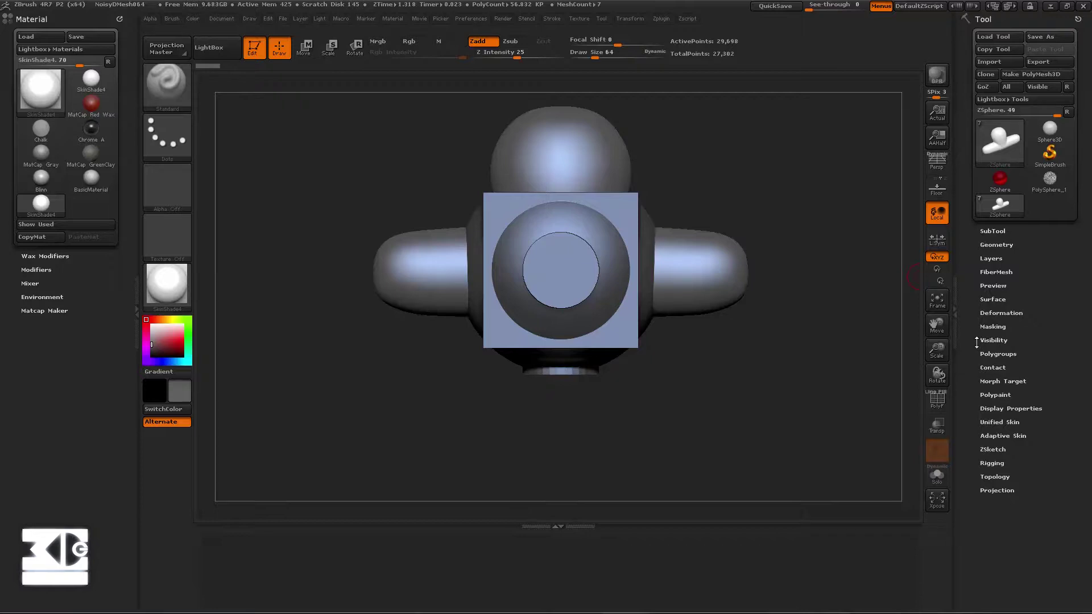
click(991, 259)
click(991, 258)
click(991, 286)
click(991, 285)
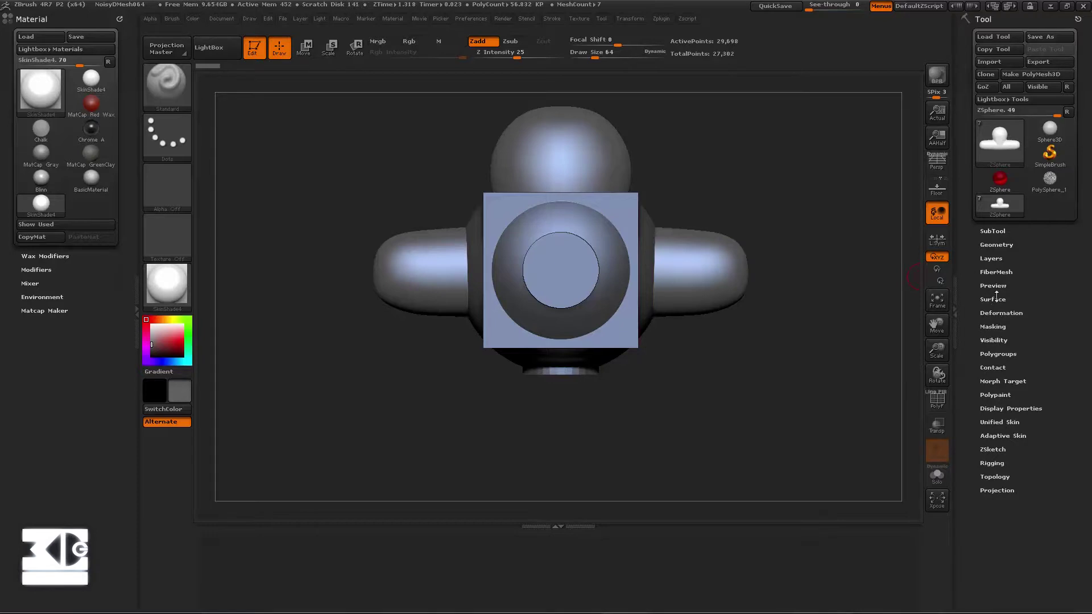
click(995, 296)
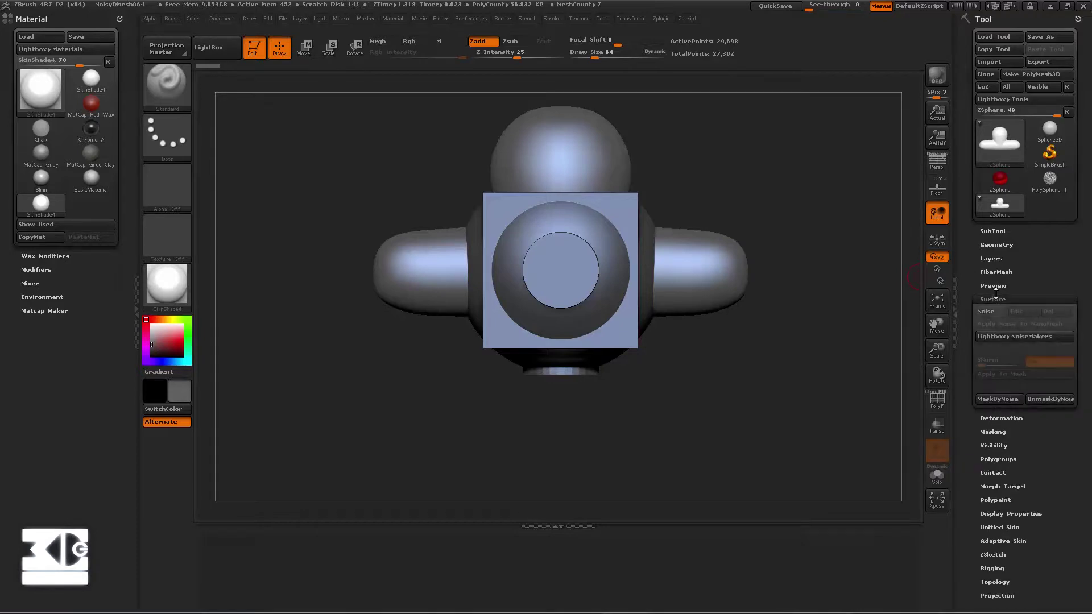
click(995, 298)
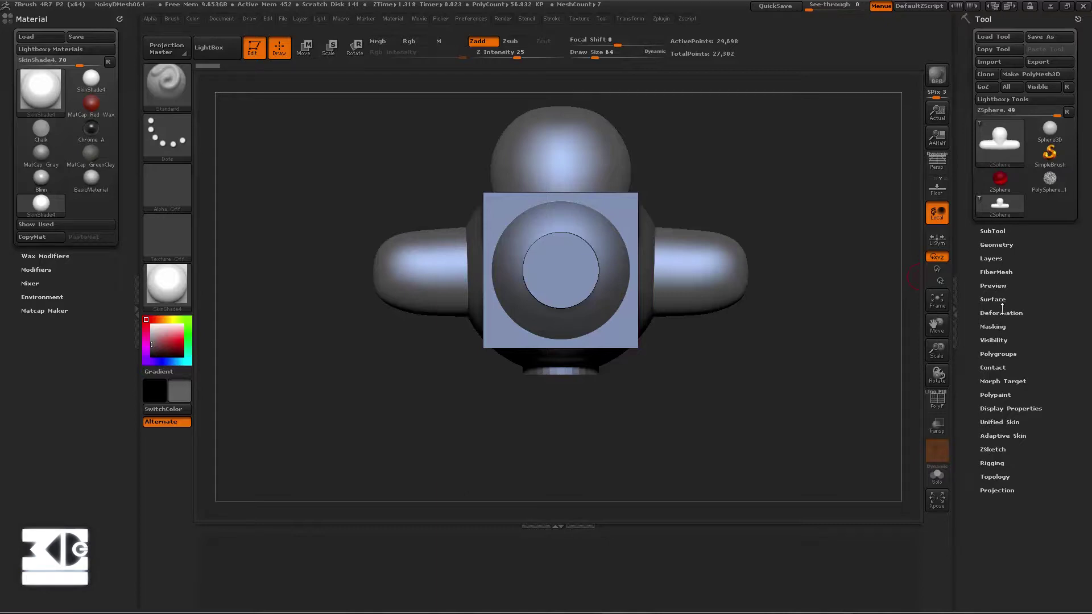
- Examine the full range of Deformation options for the tool, from Unify and Polish down to Perspective
click(1001, 311)
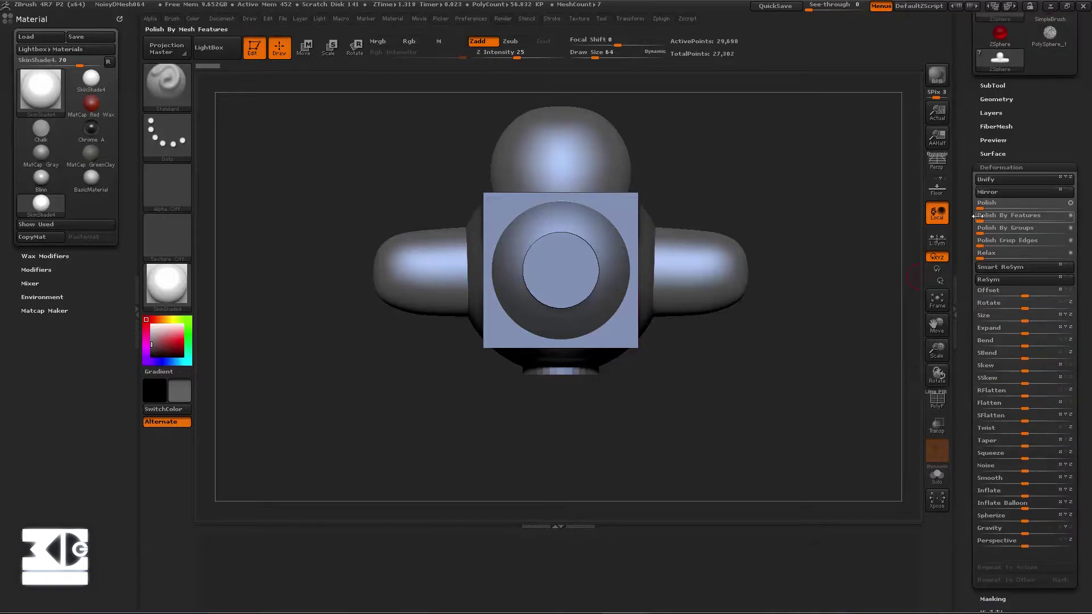
scroll(977, 277, down, 2)
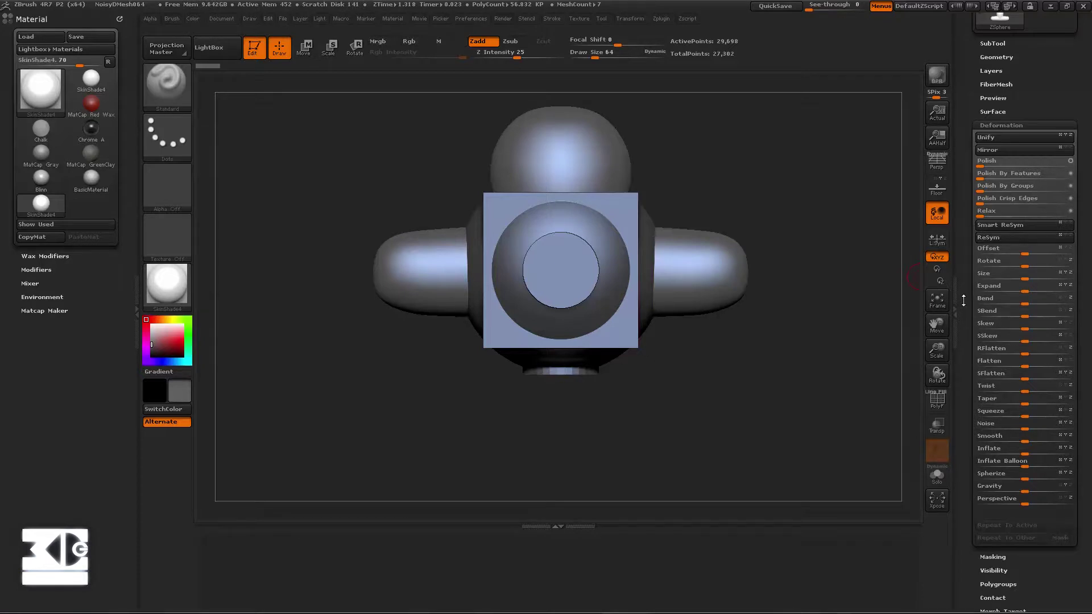
drag(963, 300, 965, 273)
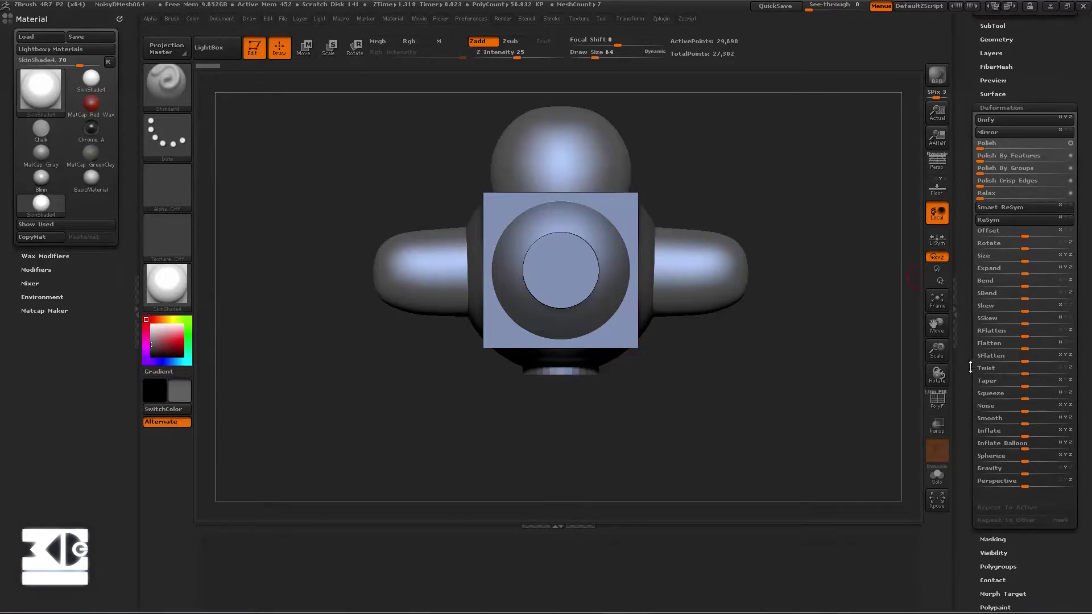
click(1001, 108)
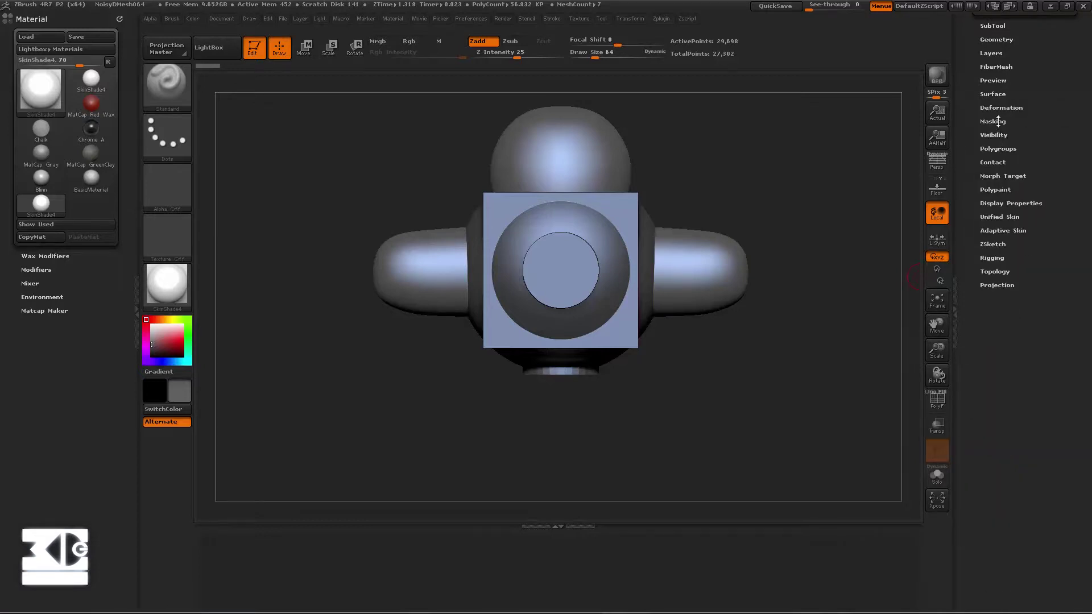
- Review the tool's Masking options and its Visibility options for hiding and showing points
click(993, 121)
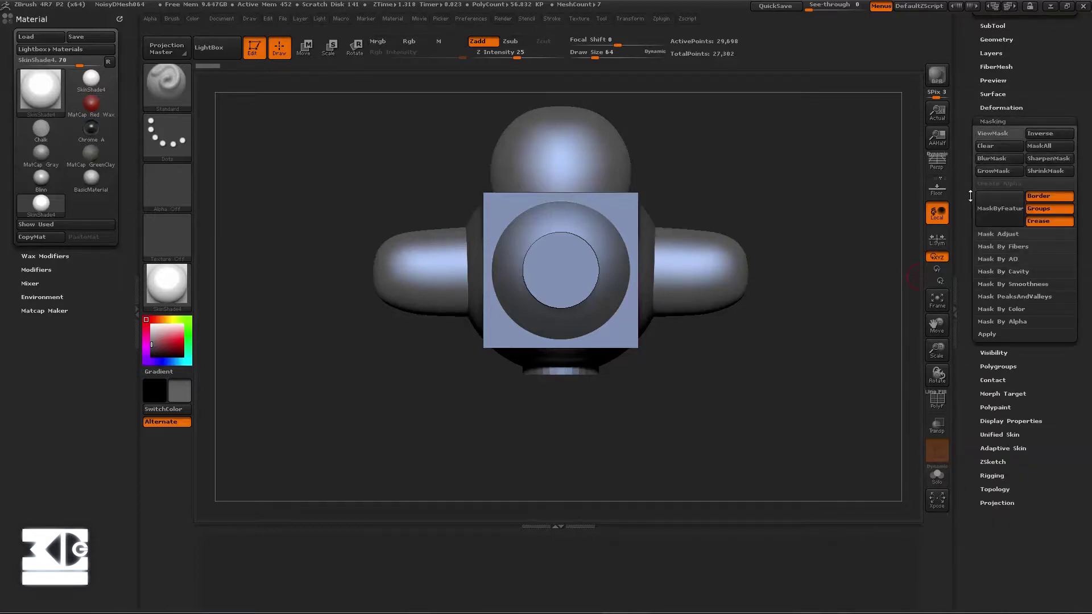
drag(970, 195, 964, 128)
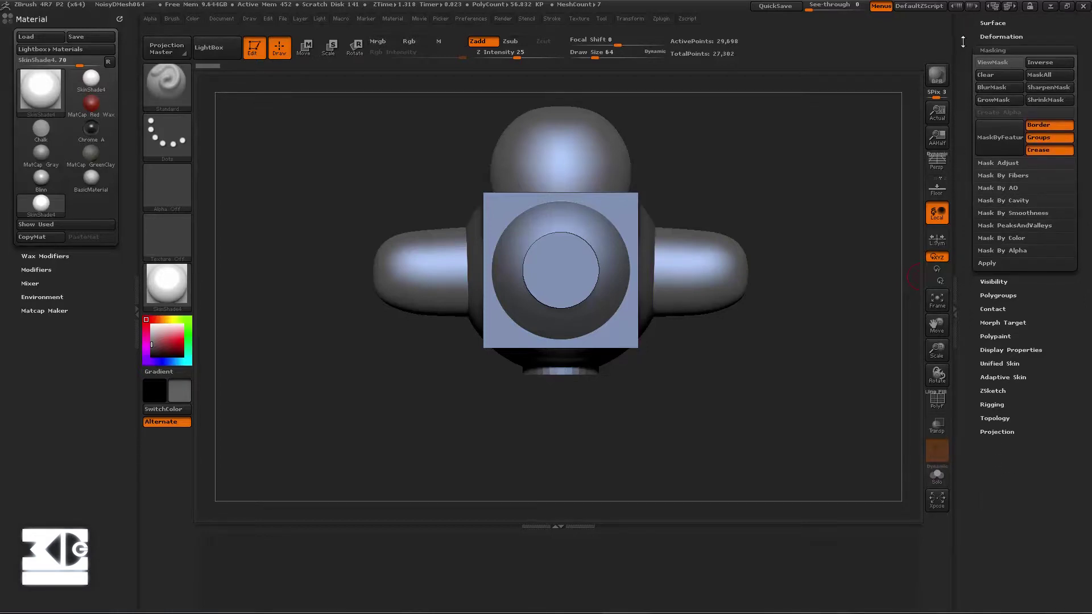
click(987, 52)
click(990, 63)
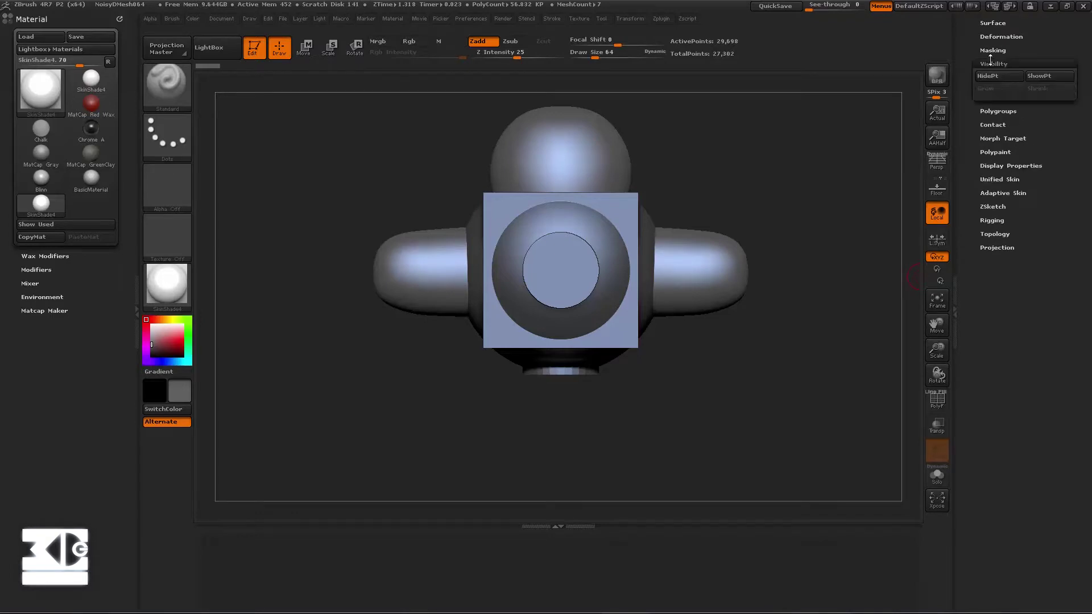
click(991, 62)
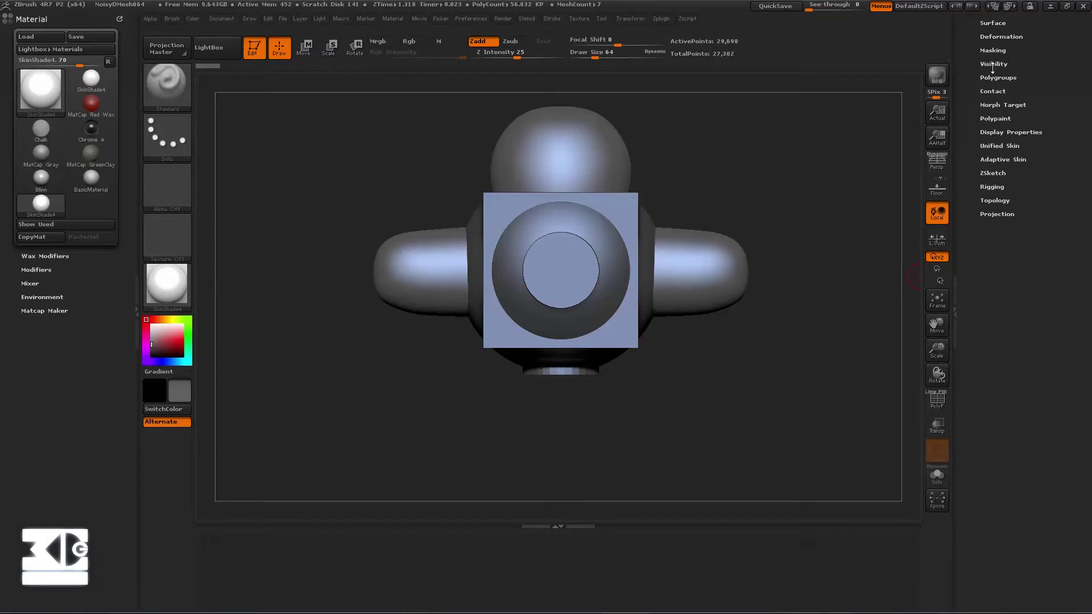
click(992, 65)
click(992, 64)
- Examine the Polygroups options, from Auto Groups and Merge Similar Groups down to From Polypaint and From Masking
click(993, 77)
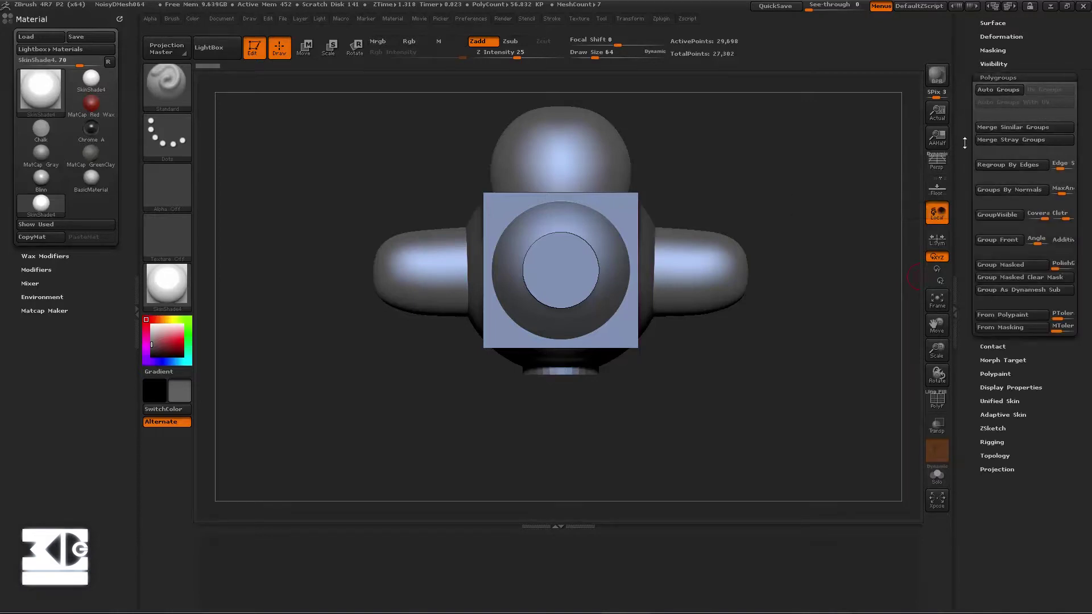
drag(965, 143, 960, 202)
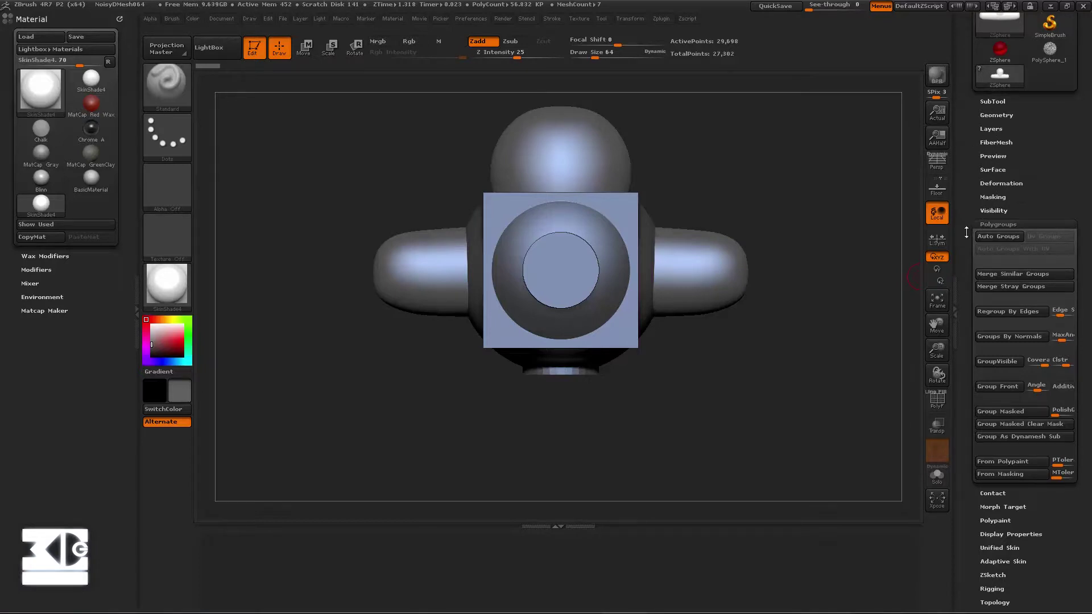
drag(965, 235, 979, 139)
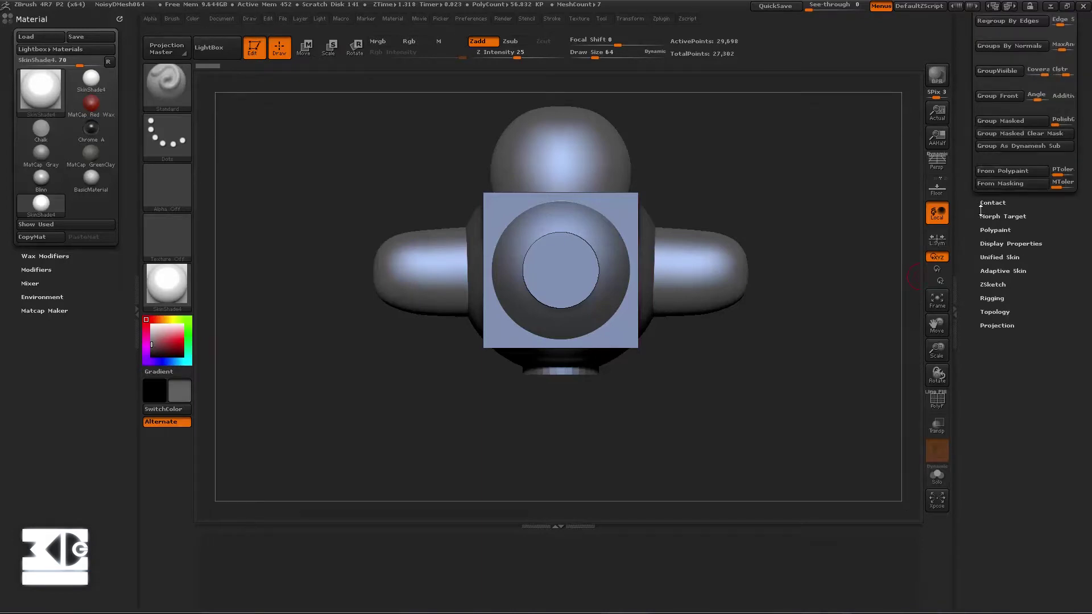
drag(974, 241, 967, 306)
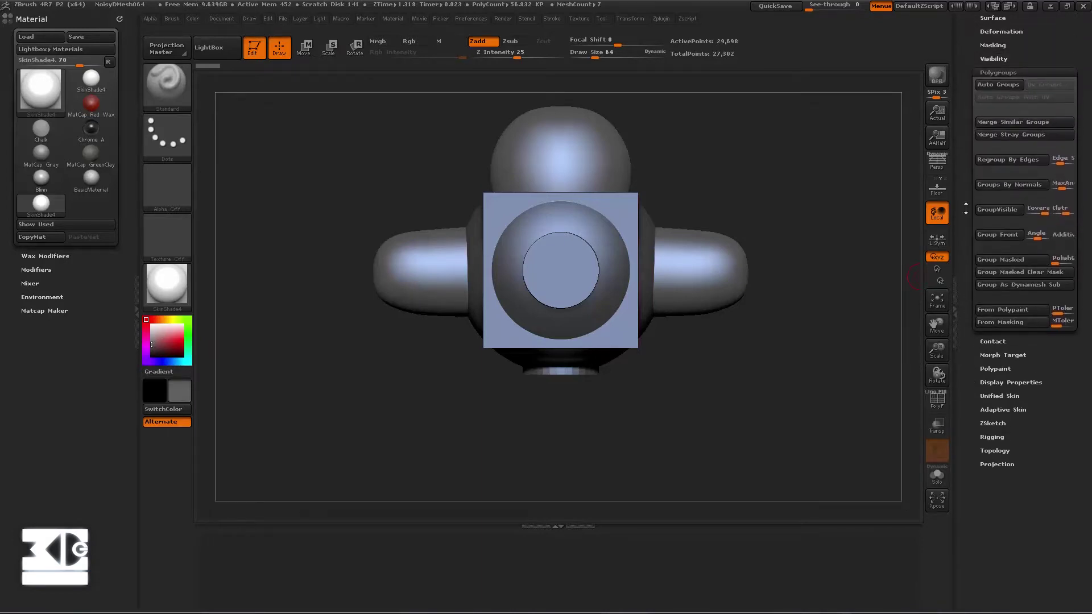
click(996, 73)
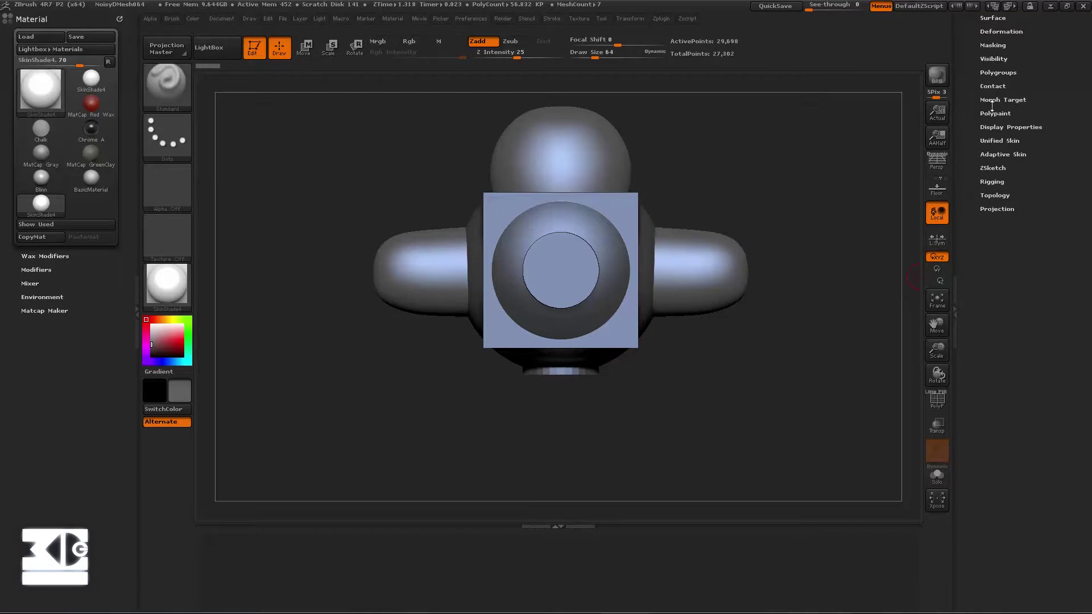
- Look over the tool's Contact and Morph Target settings
click(990, 86)
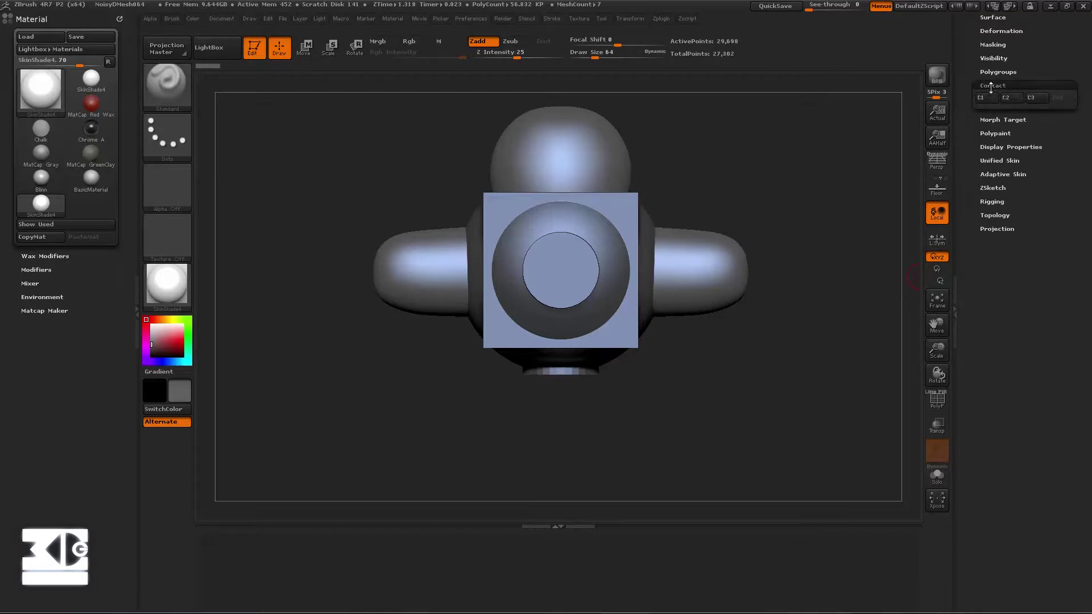
click(978, 129)
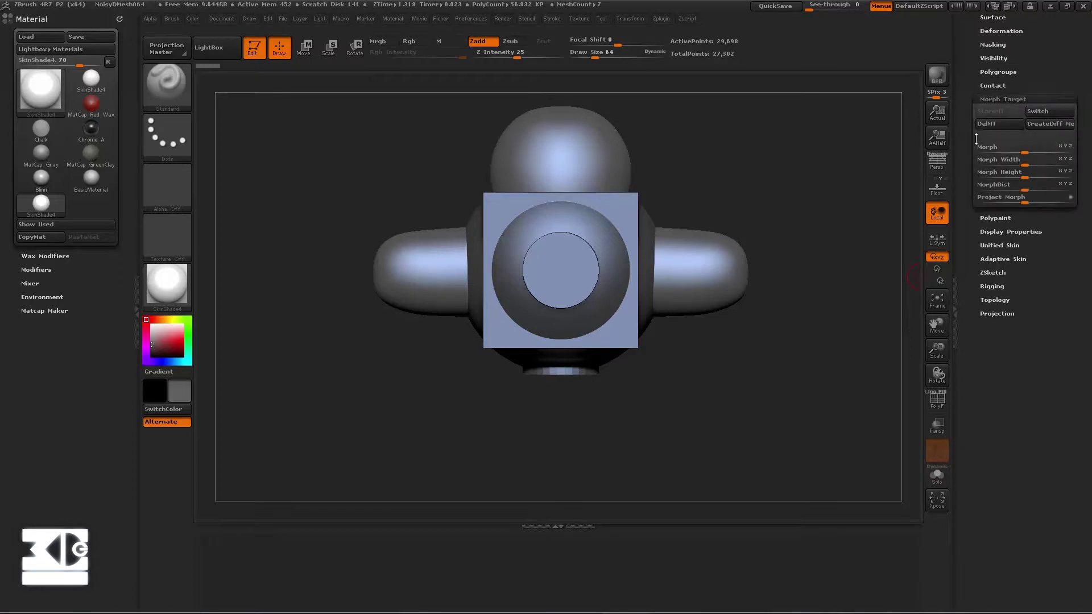
click(987, 117)
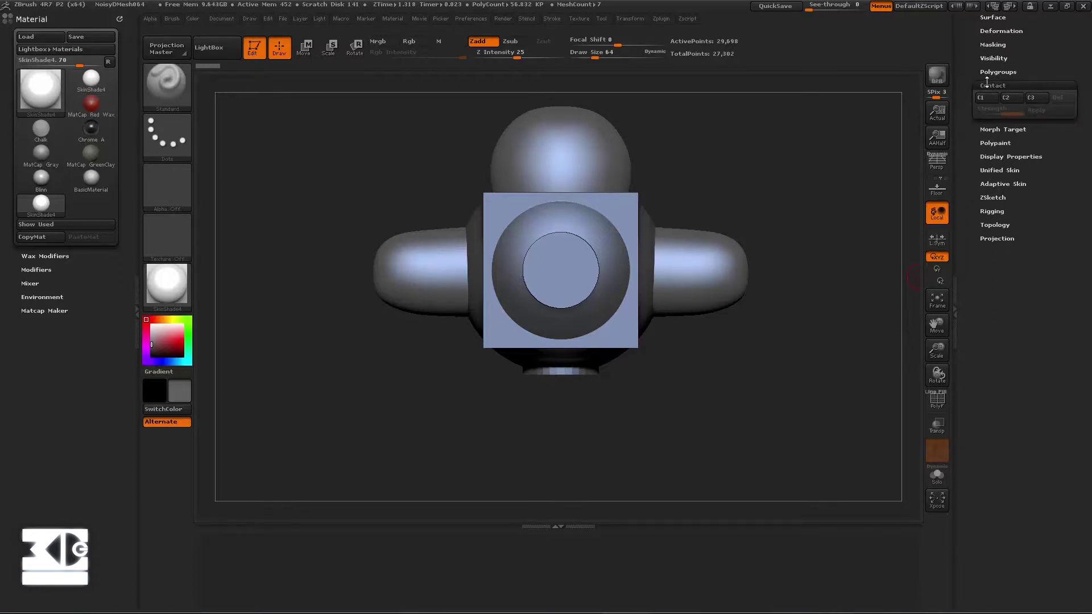
click(987, 86)
- Examine the Polypaint options, including Colorize and Polypaint From Polygroups
click(989, 112)
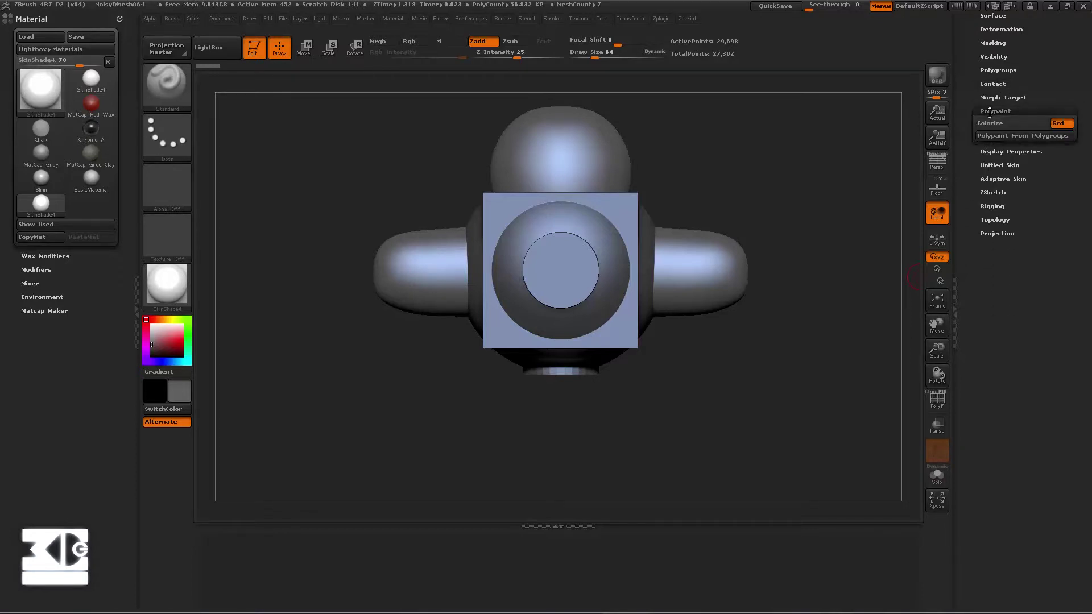
click(991, 110)
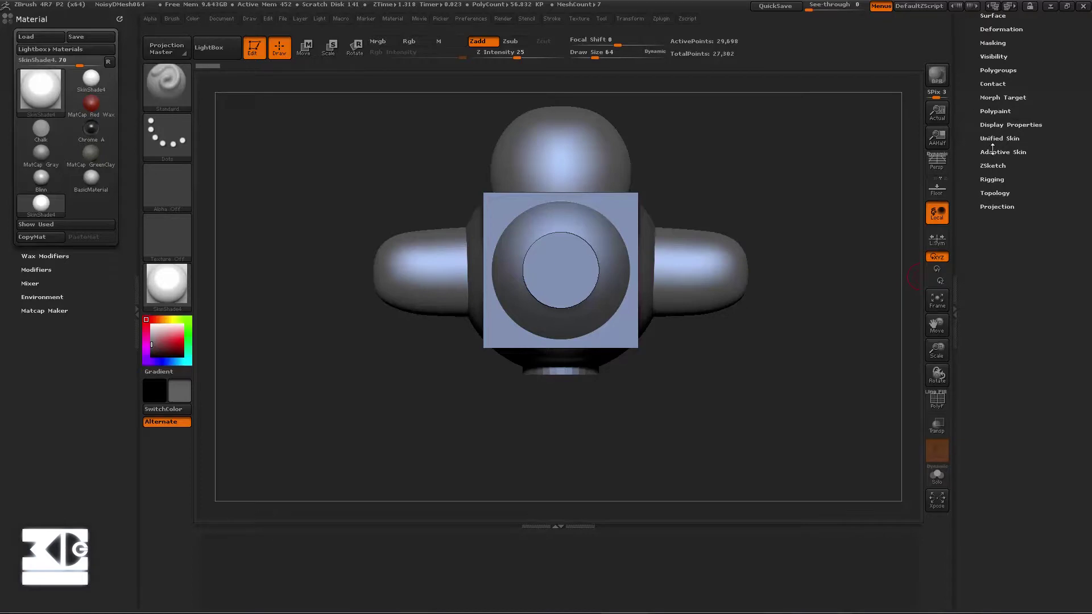
click(992, 111)
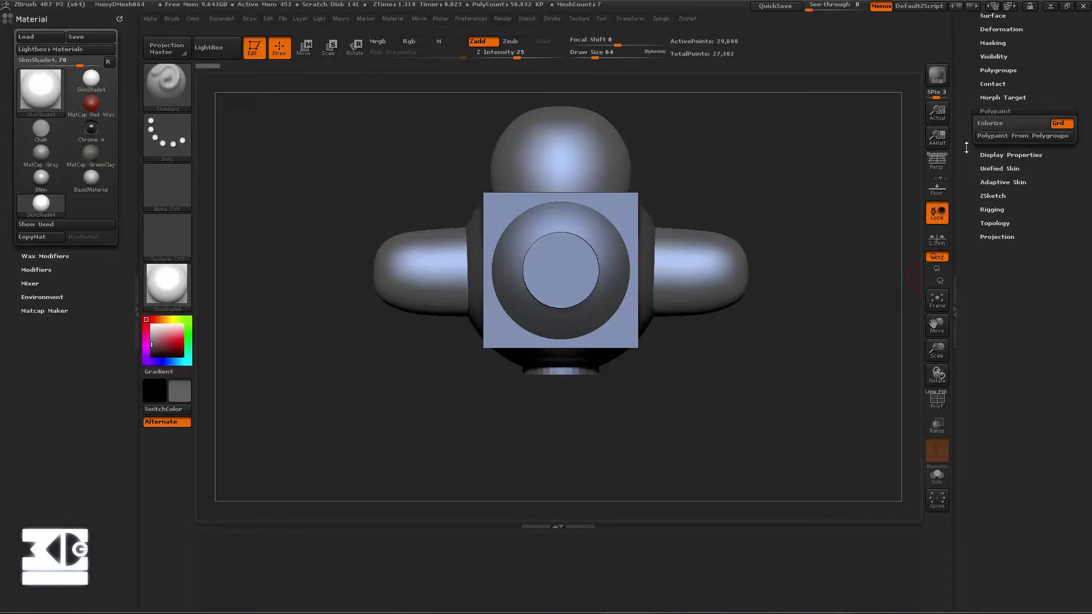
key(space)
drag(961, 164, 973, 148)
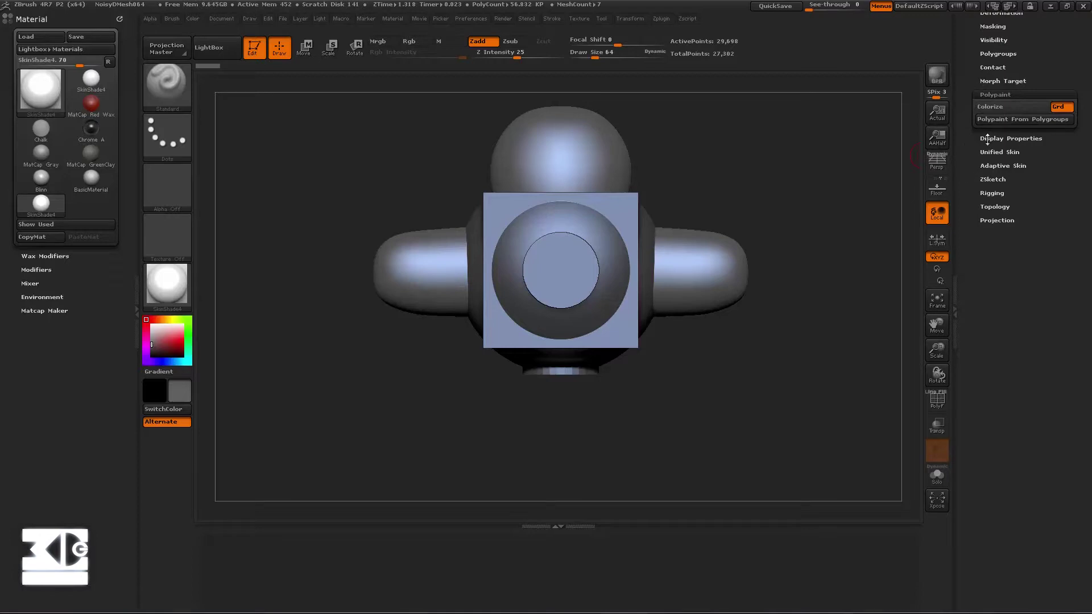
- Review the tool's Display Properties and its Unified Skin settings
click(987, 138)
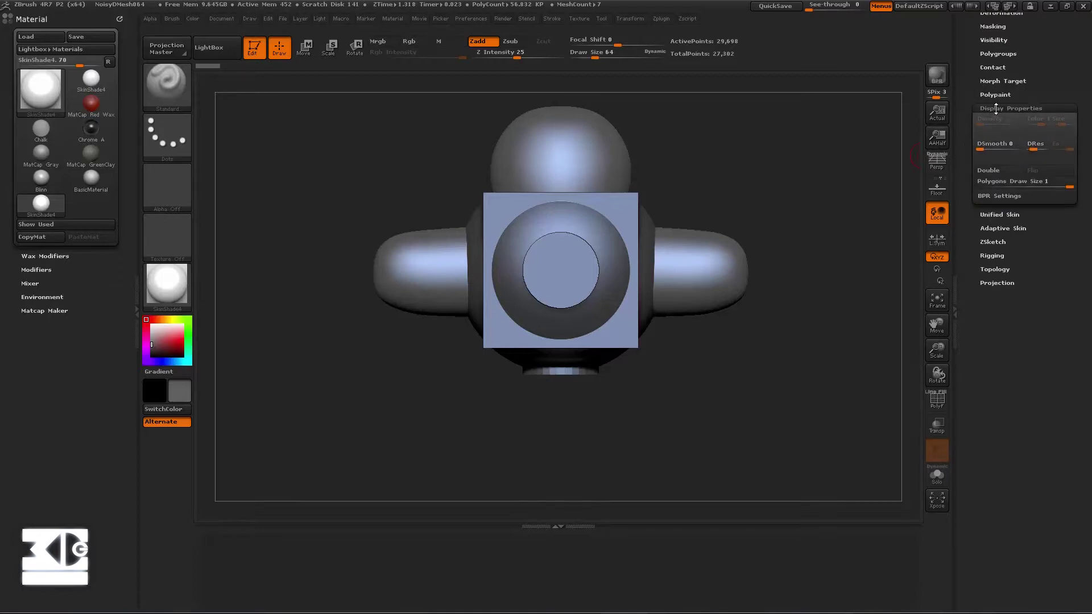
click(996, 108)
click(998, 124)
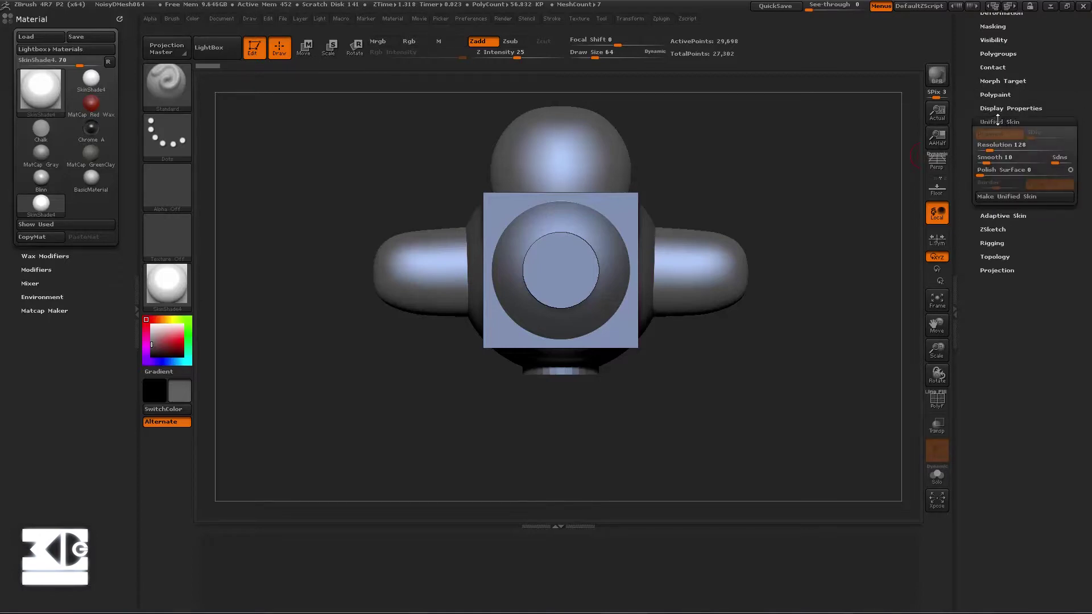
- Compare the Display Properties section of the tool with its Unified Skin section once more
click(998, 121)
click(998, 110)
click(998, 109)
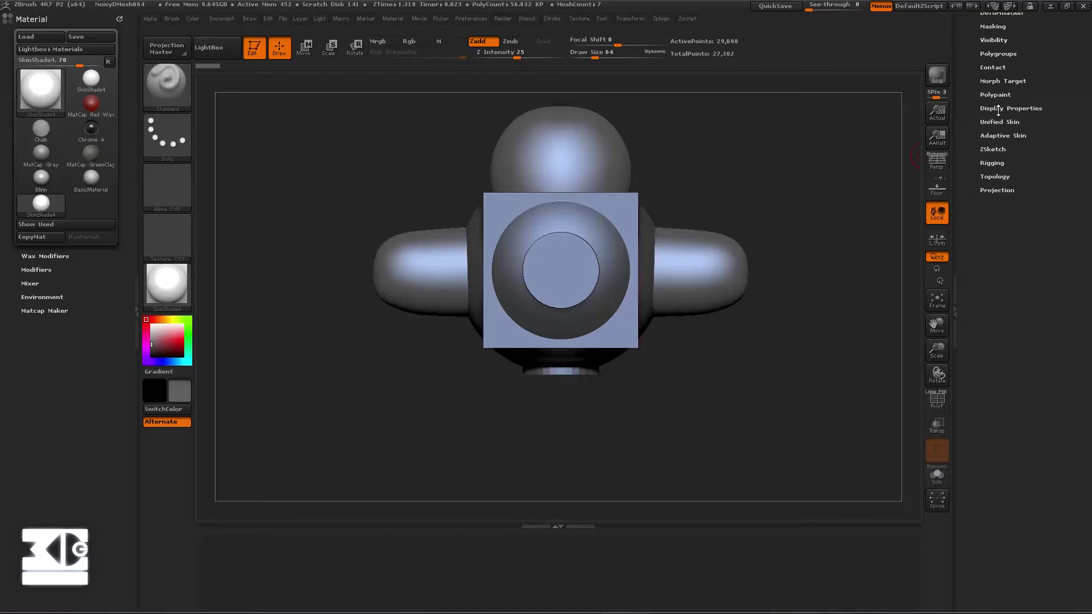
click(998, 120)
click(999, 121)
click(1000, 108)
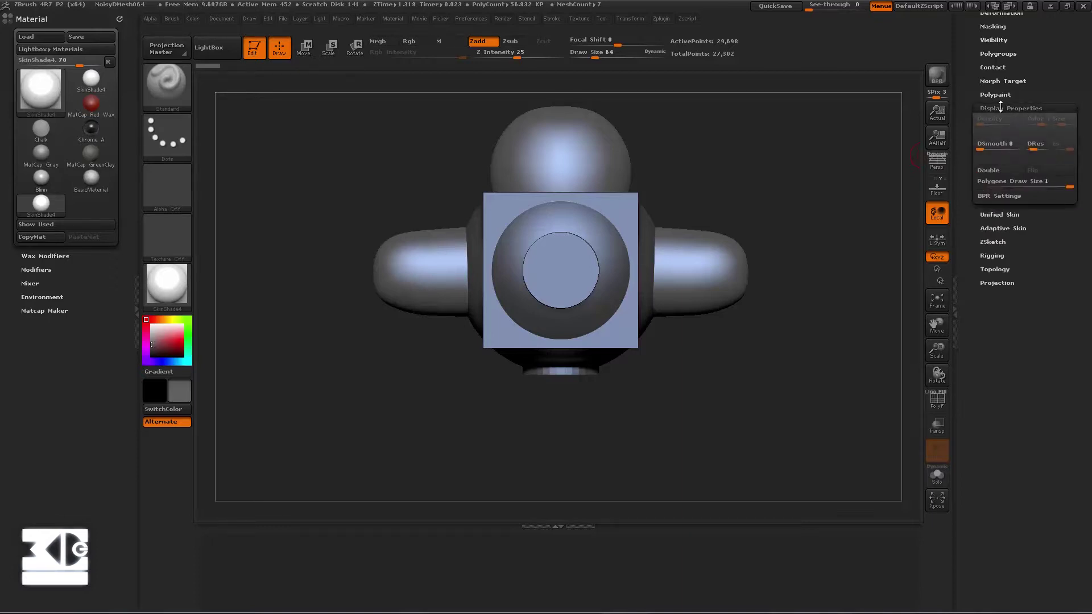
click(1000, 108)
click(1000, 108)
click(1002, 107)
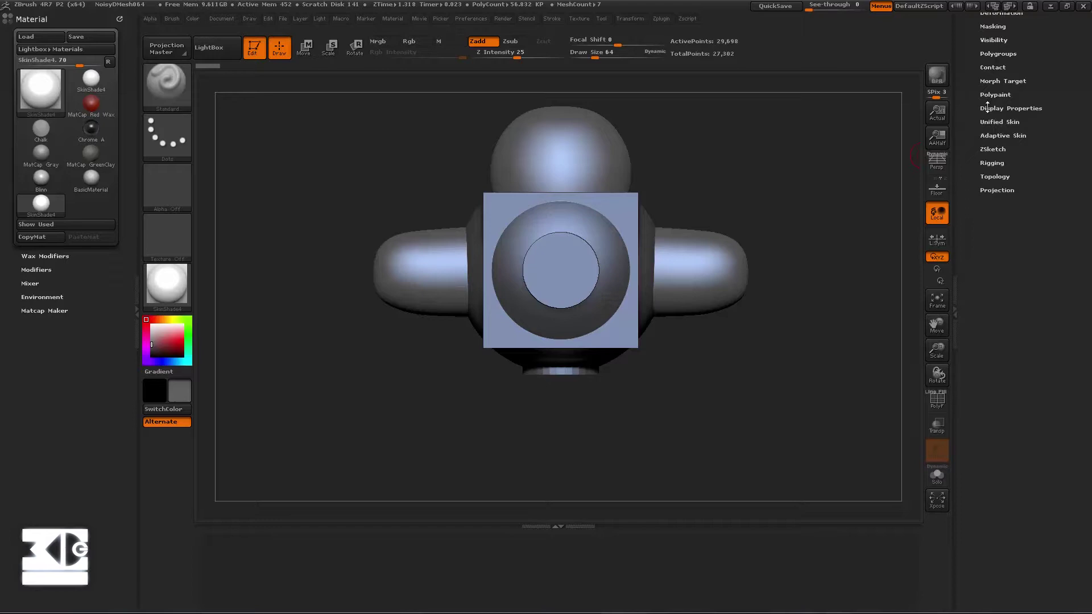
click(987, 122)
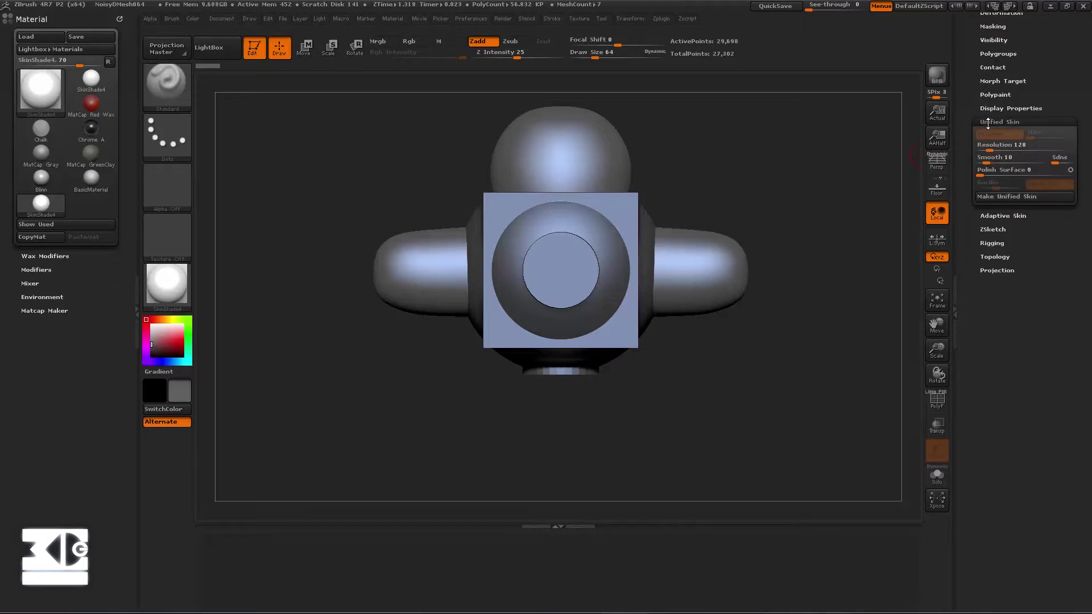
click(988, 122)
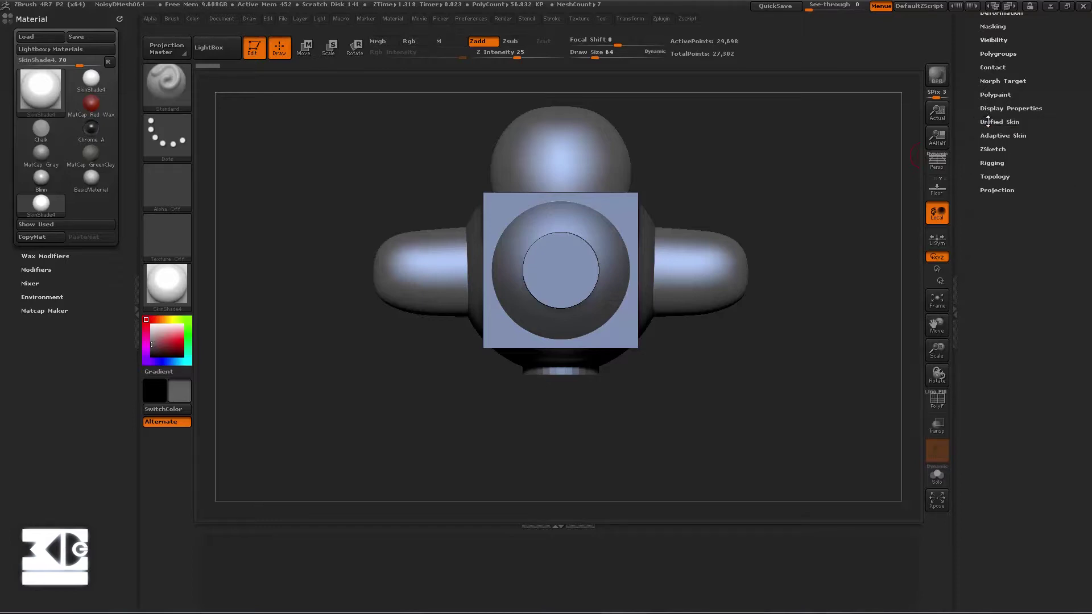
- Examine the Rigging, Topology and ZSketch sections and look back over the tool's full list of sections
click(978, 164)
click(979, 164)
click(983, 176)
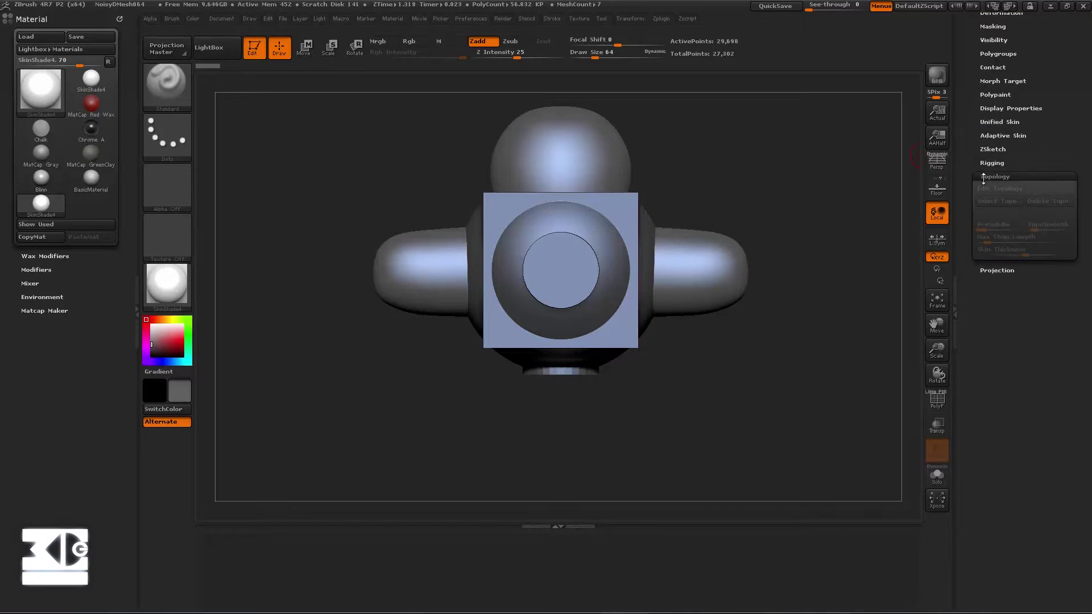
click(983, 176)
click(990, 150)
click(992, 149)
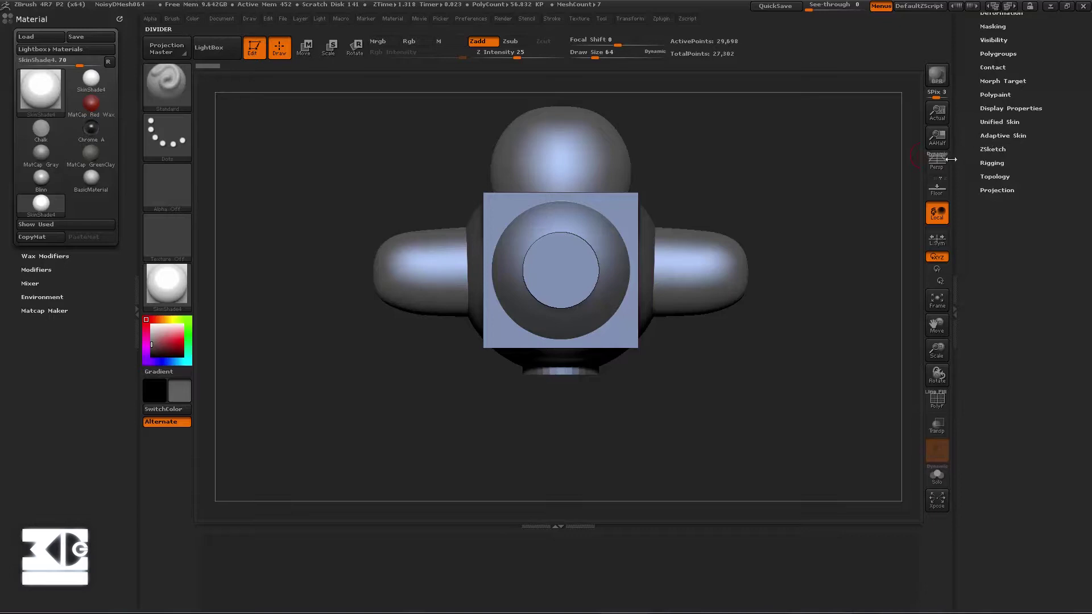
scroll(976, 129, up, 5)
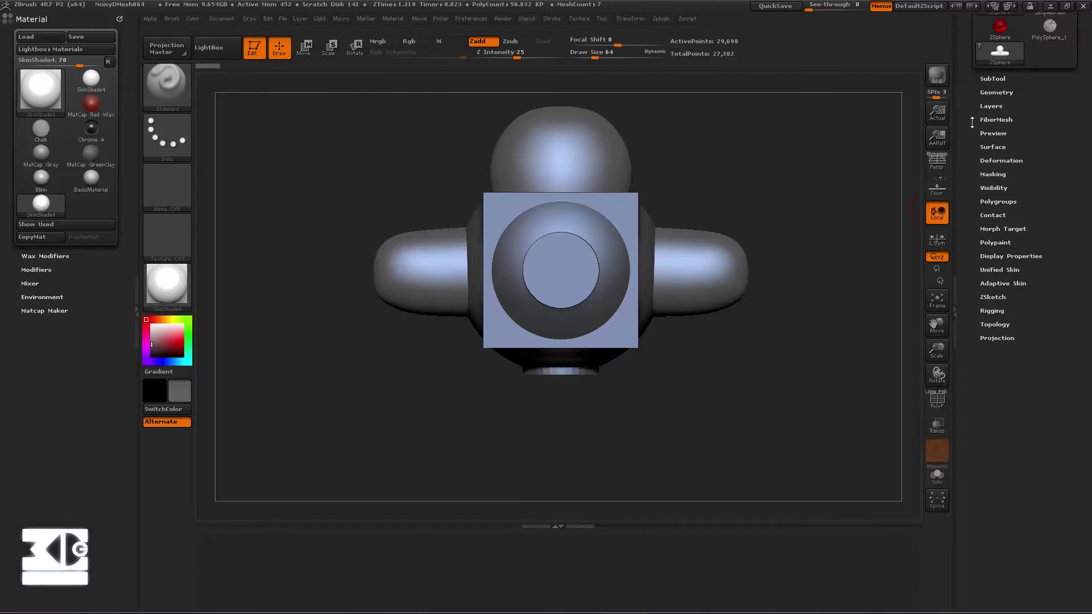
scroll(971, 122, up, 3)
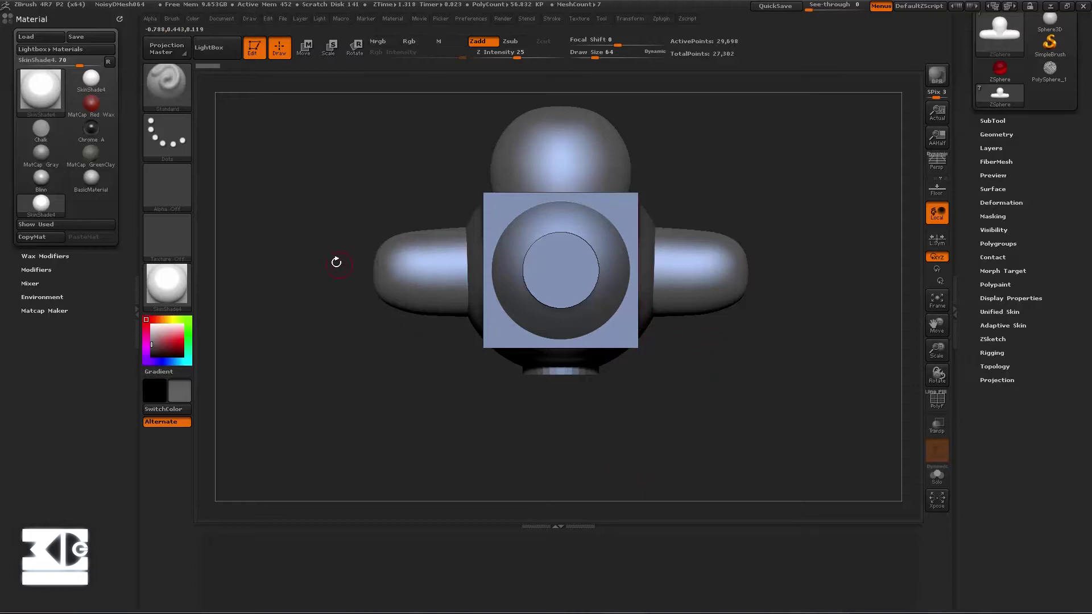
- Demonstrate twice how the tray holding the Material palette is collapsed and reopened
click(135, 310)
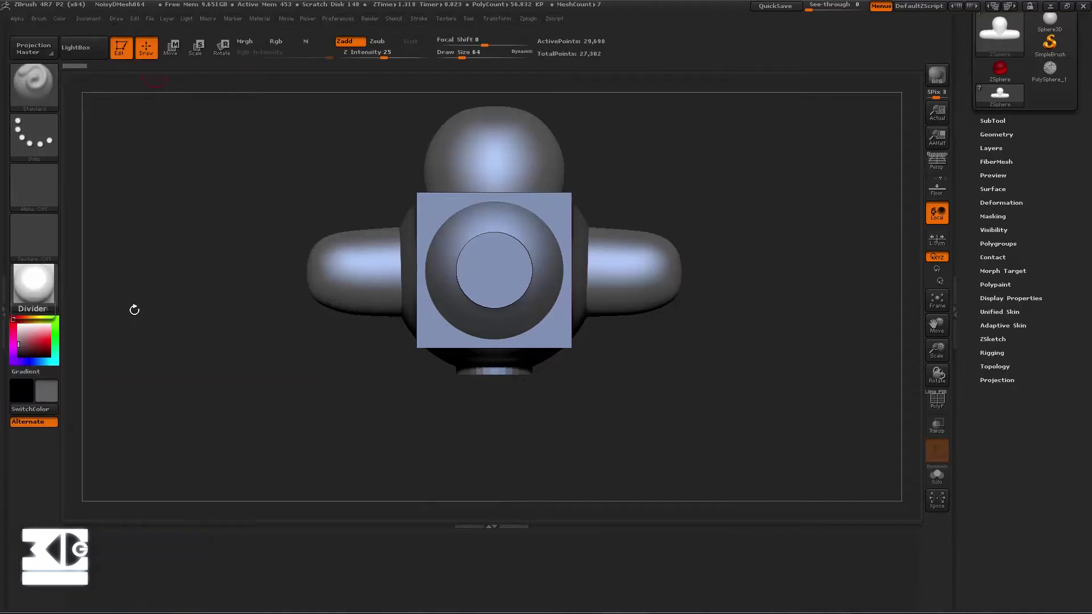
click(7, 313)
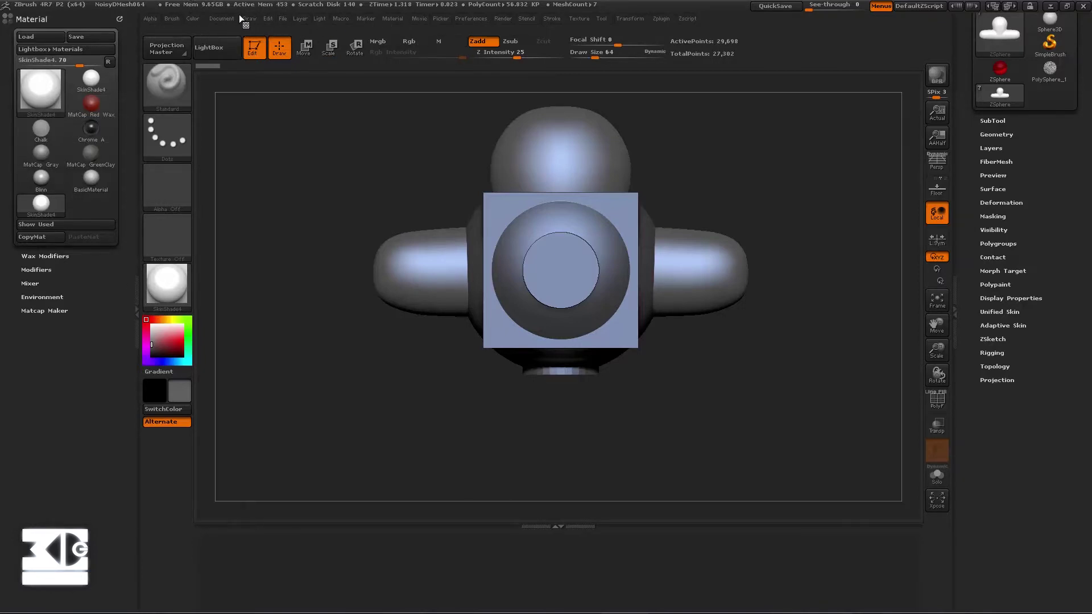
click(135, 286)
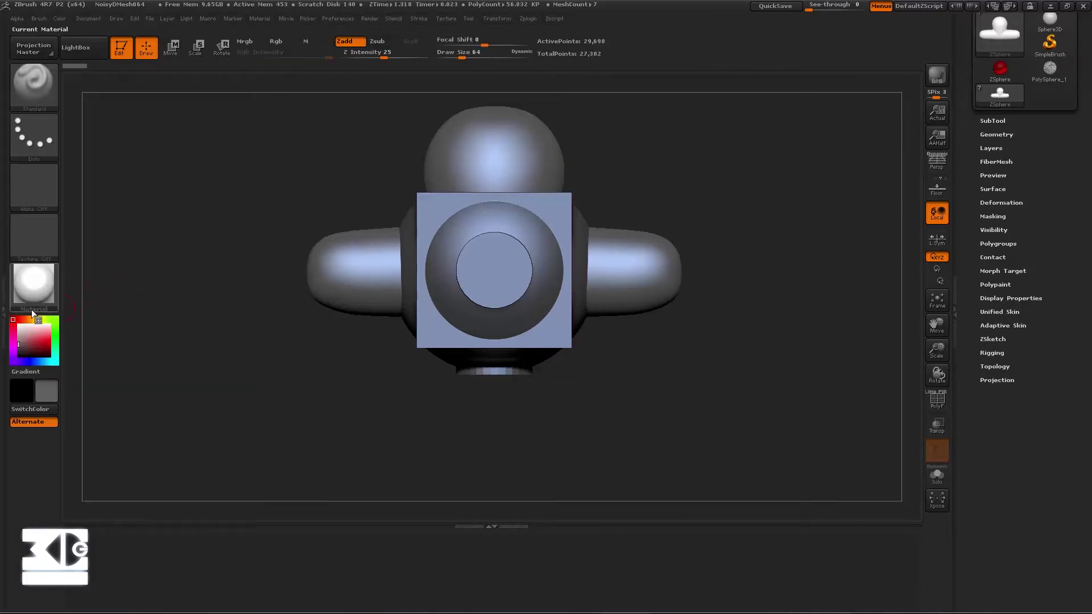
click(8, 314)
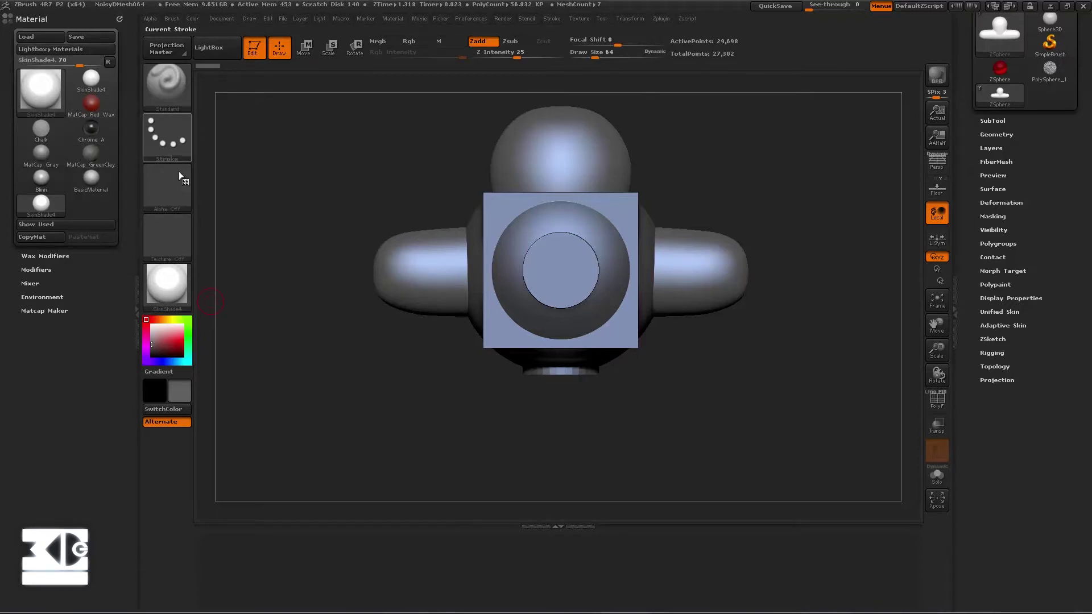
- Look over the available materials and collapse the tray holding the Material palette
click(156, 283)
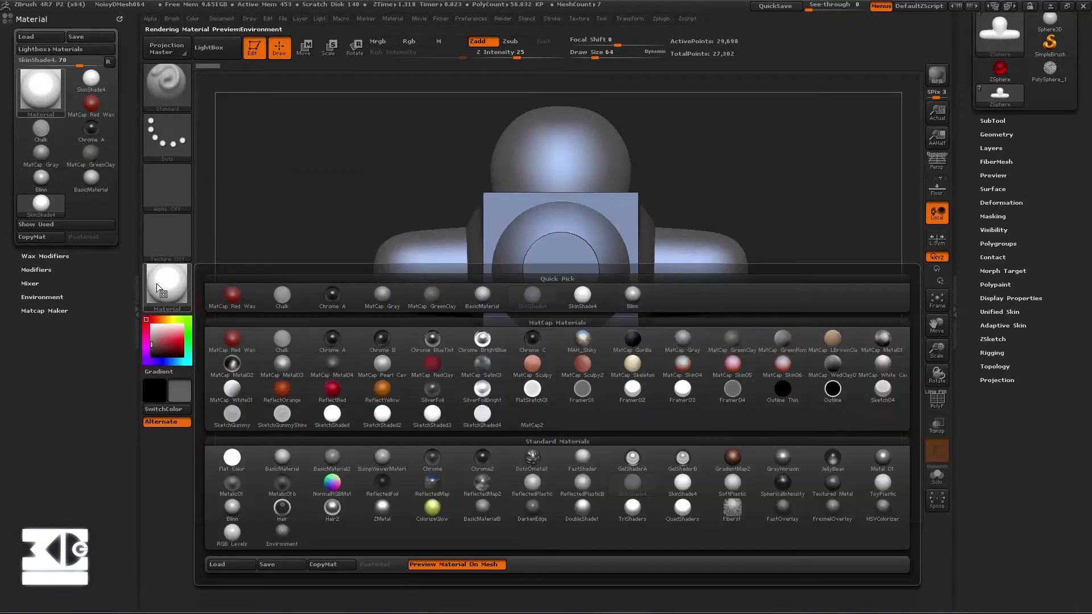
click(238, 284)
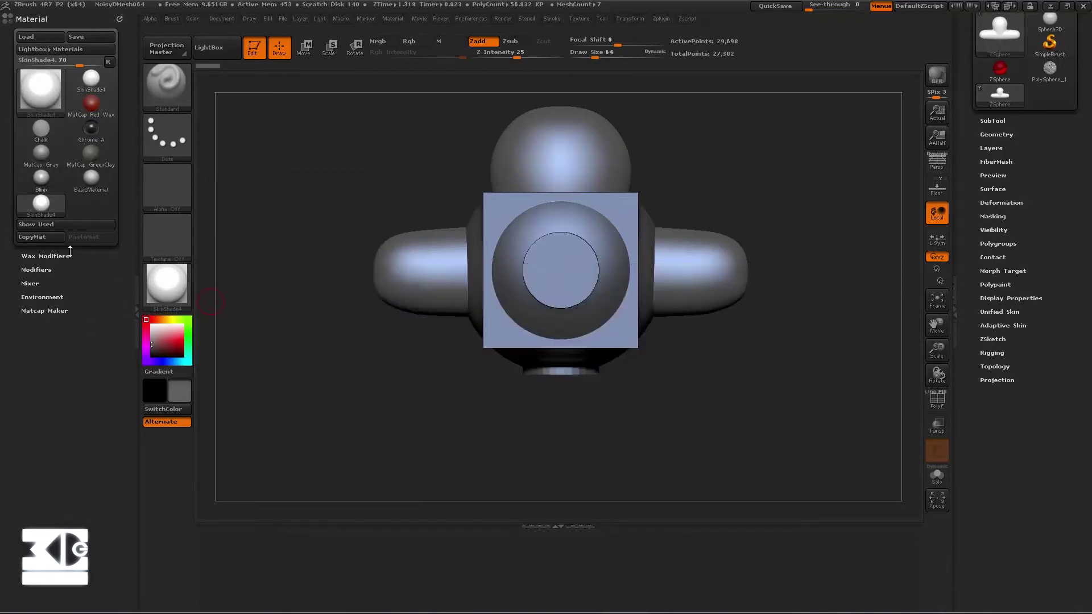
click(137, 301)
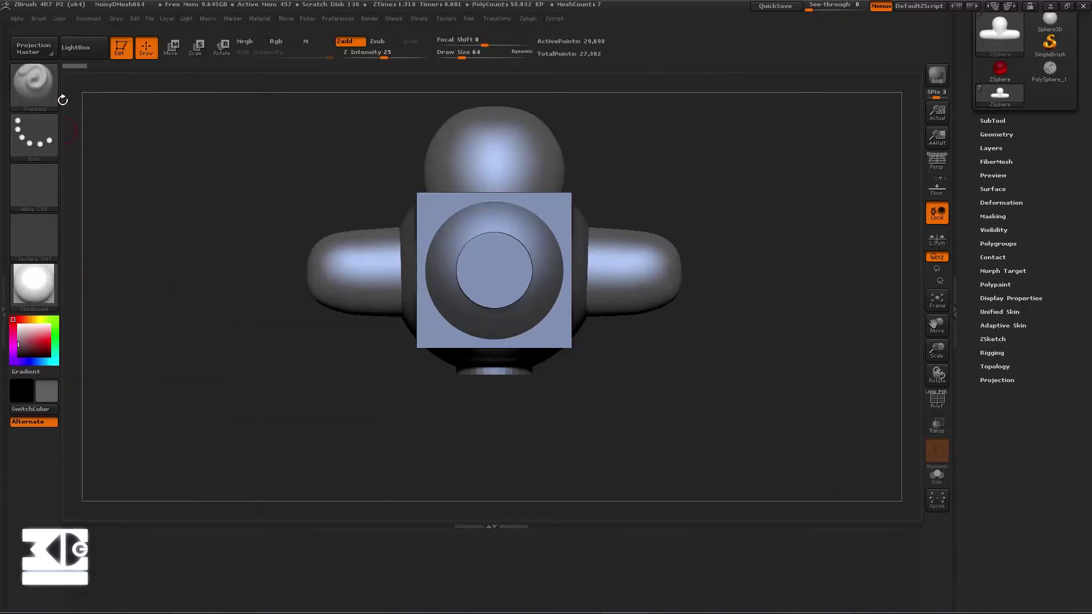
- Look through the 3D sculpting brushes and the available stroke types
click(42, 94)
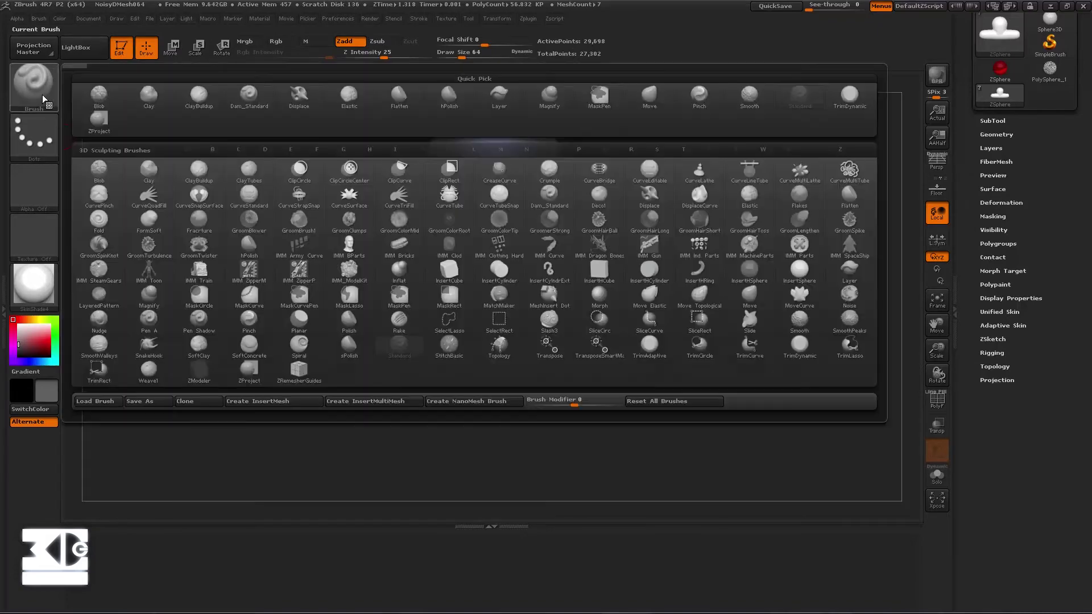
click(42, 92)
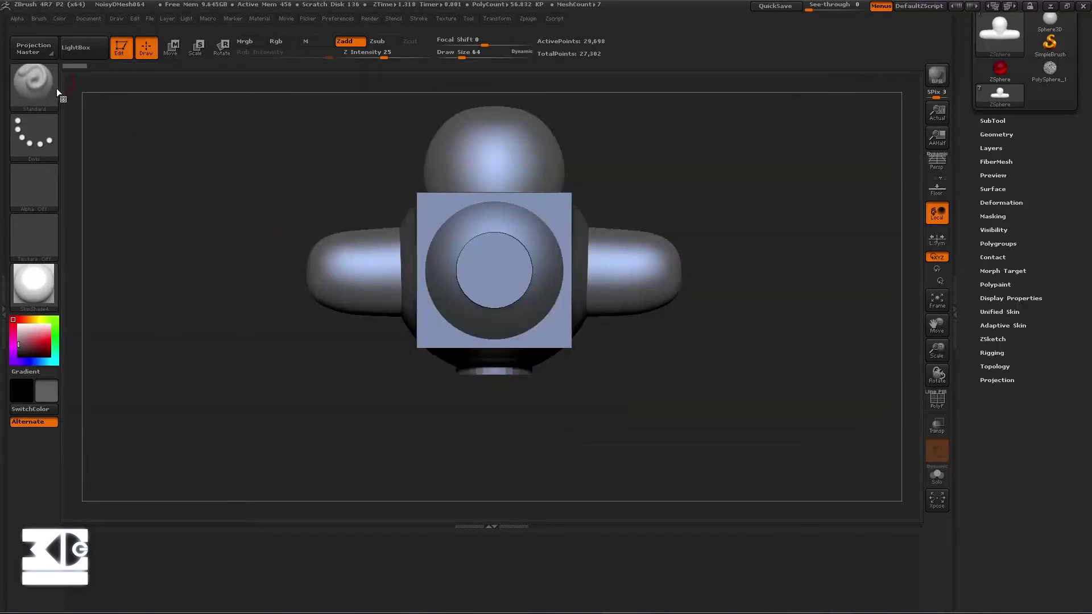
click(45, 94)
click(52, 132)
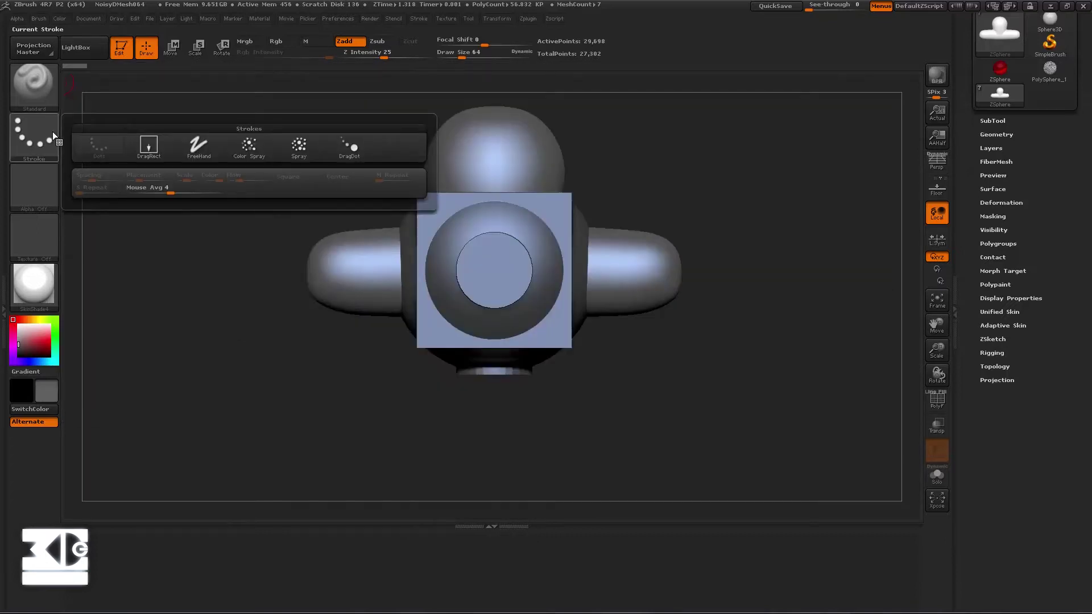
- Look through the available alphas and the MatCap and Standard materials
click(39, 182)
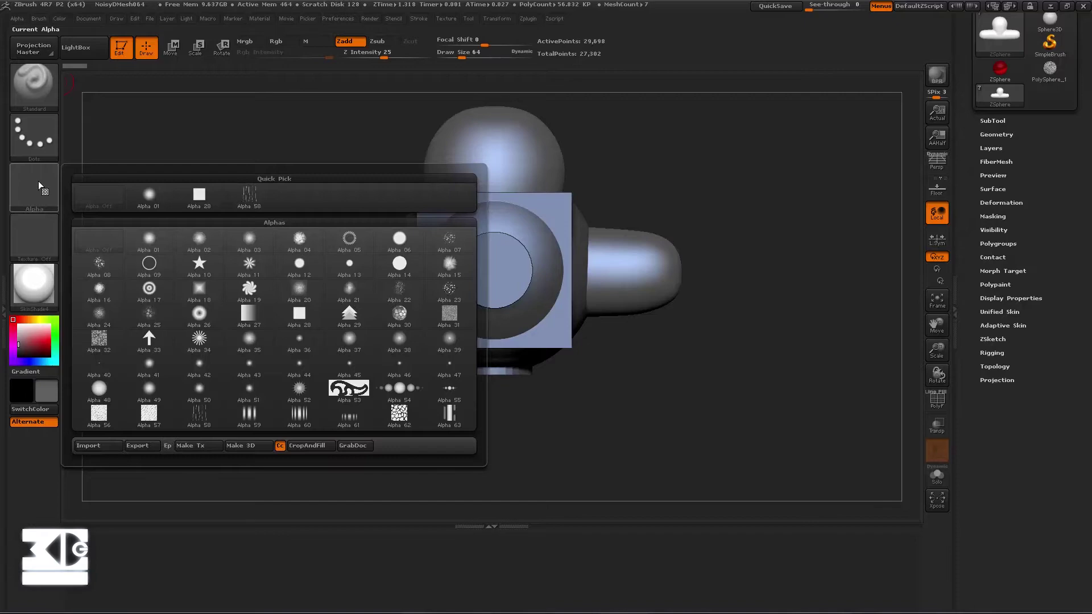
click(32, 170)
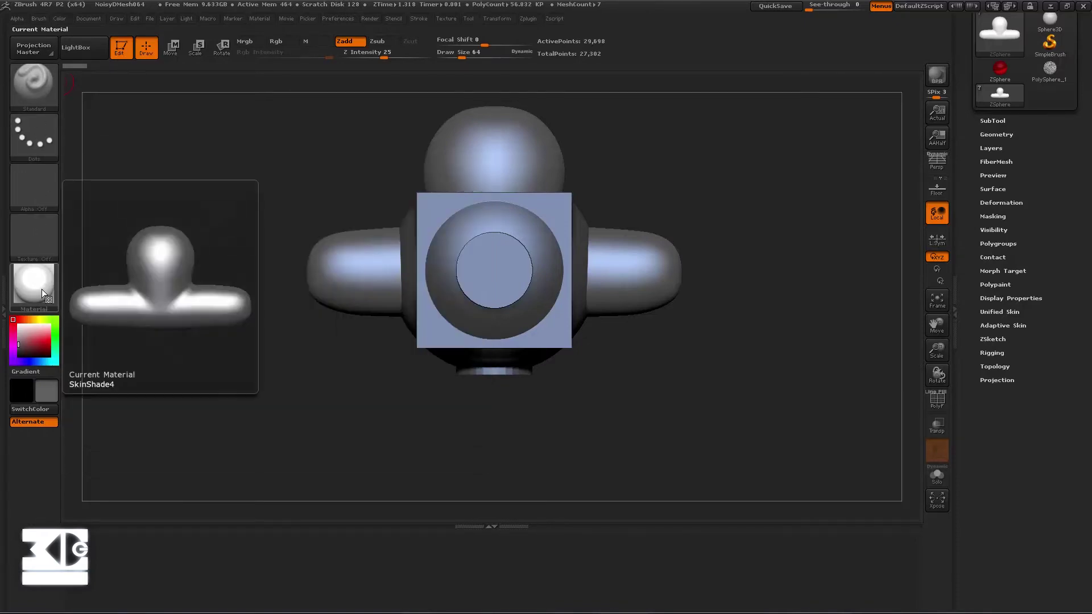
click(42, 288)
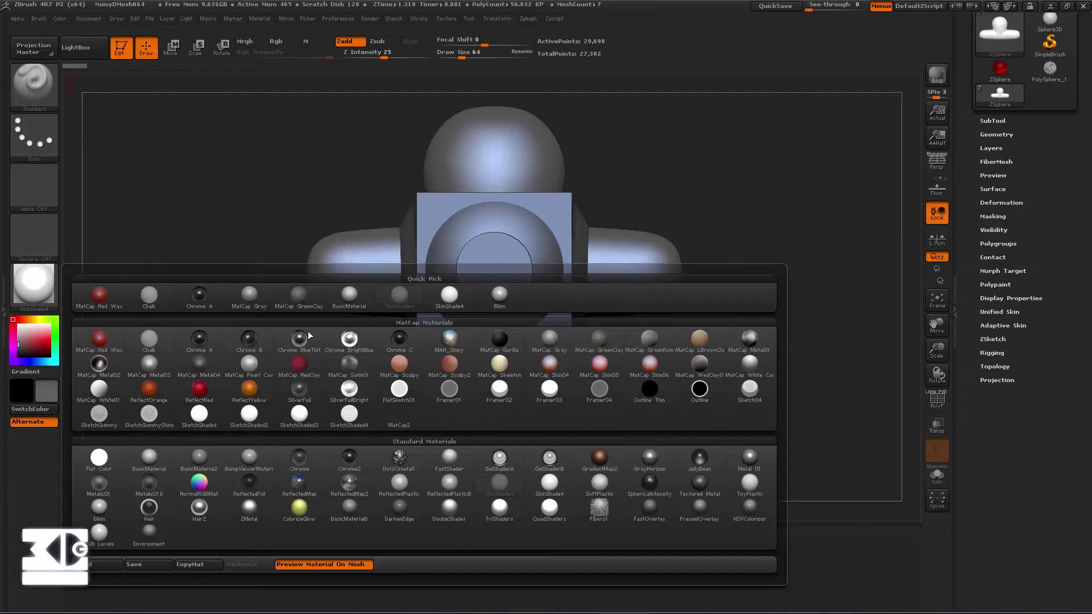
mouse_move(144, 362)
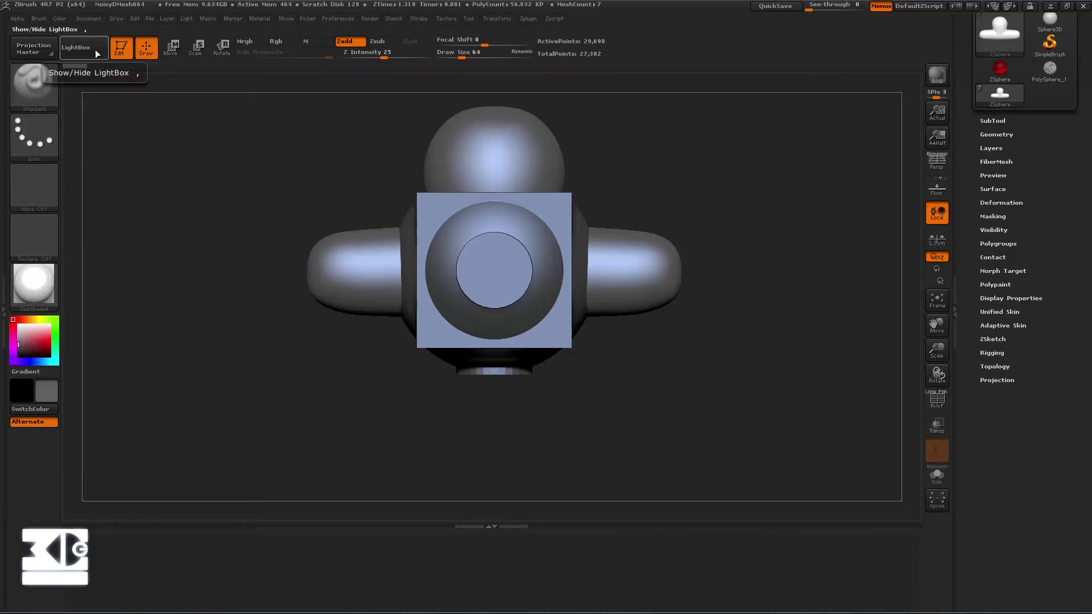
- Browse the sample tools in LightBox and hide it again
click(80, 47)
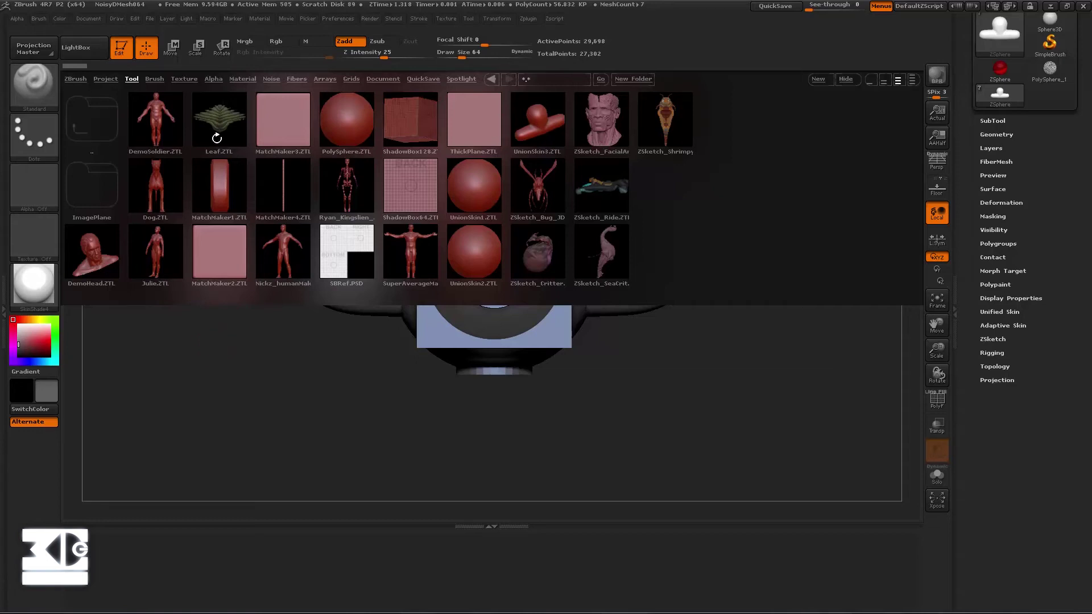
click(847, 79)
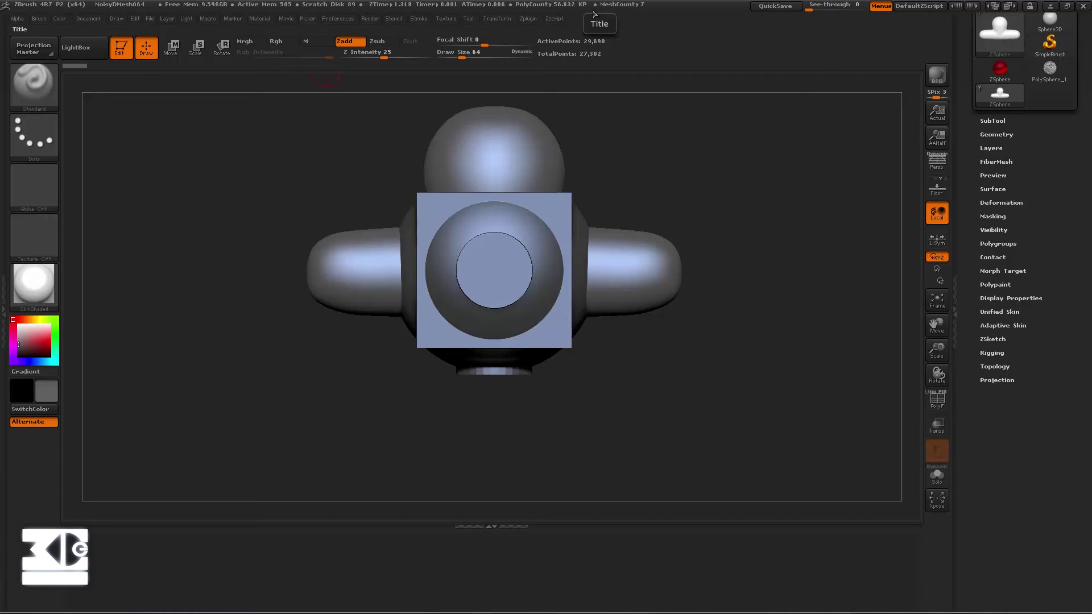
- Look over the Zplugin plugins and the Render options
click(527, 19)
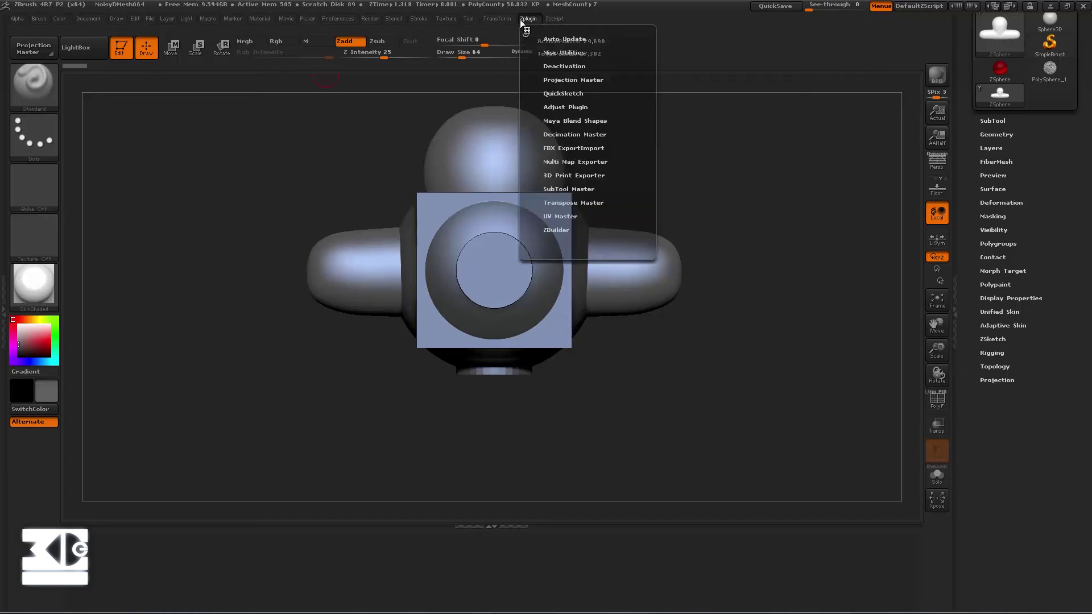
mouse_move(393, 19)
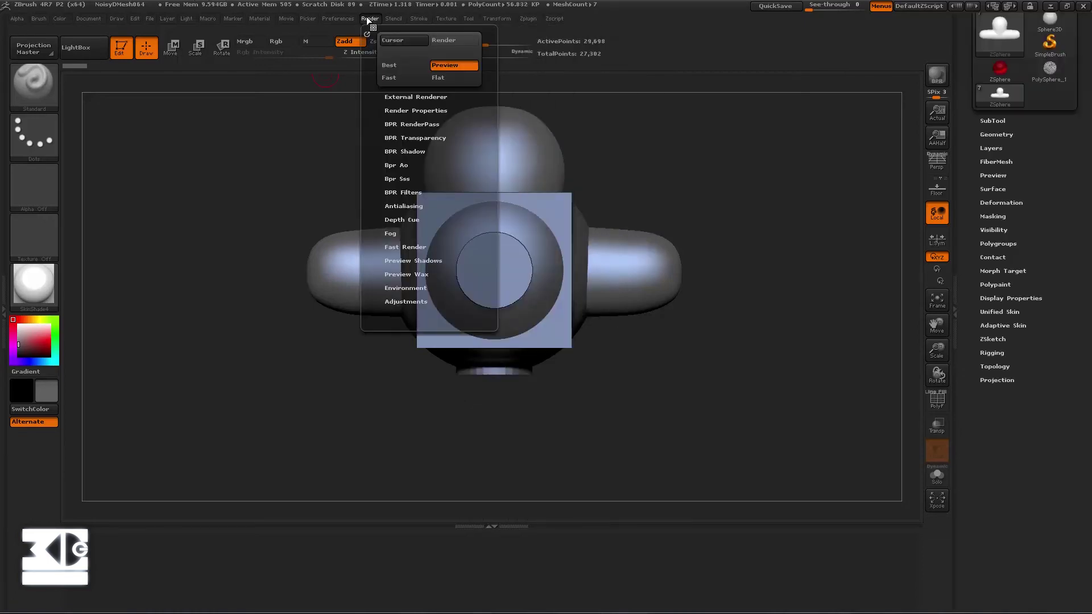